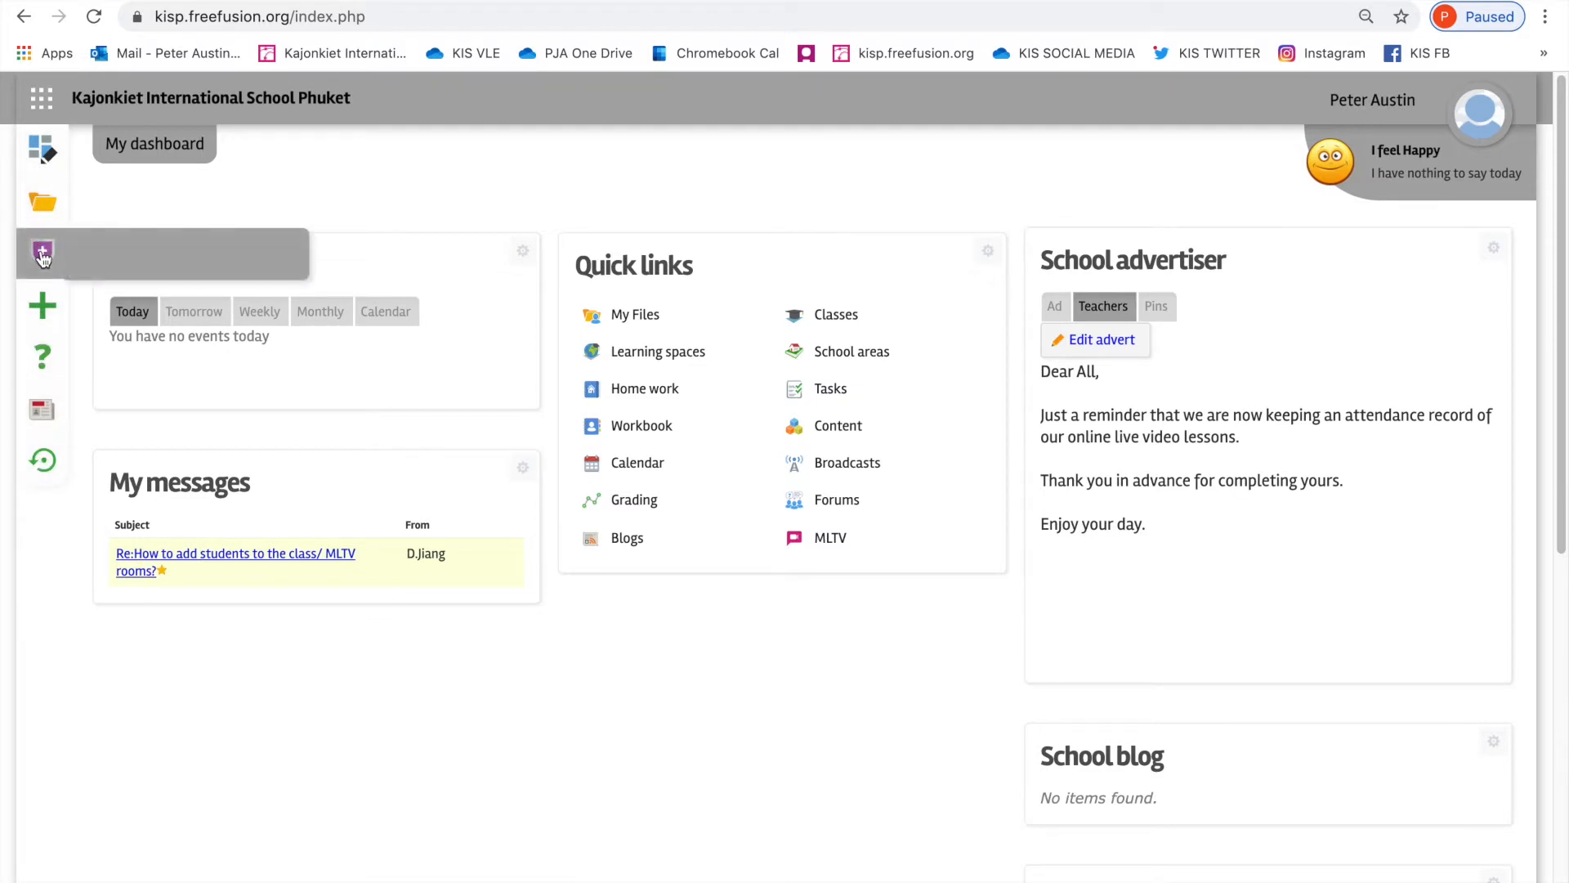
Step: Open the class manager from the school's management area and look through the active classes
mouse_move(42, 257)
click(133, 258)
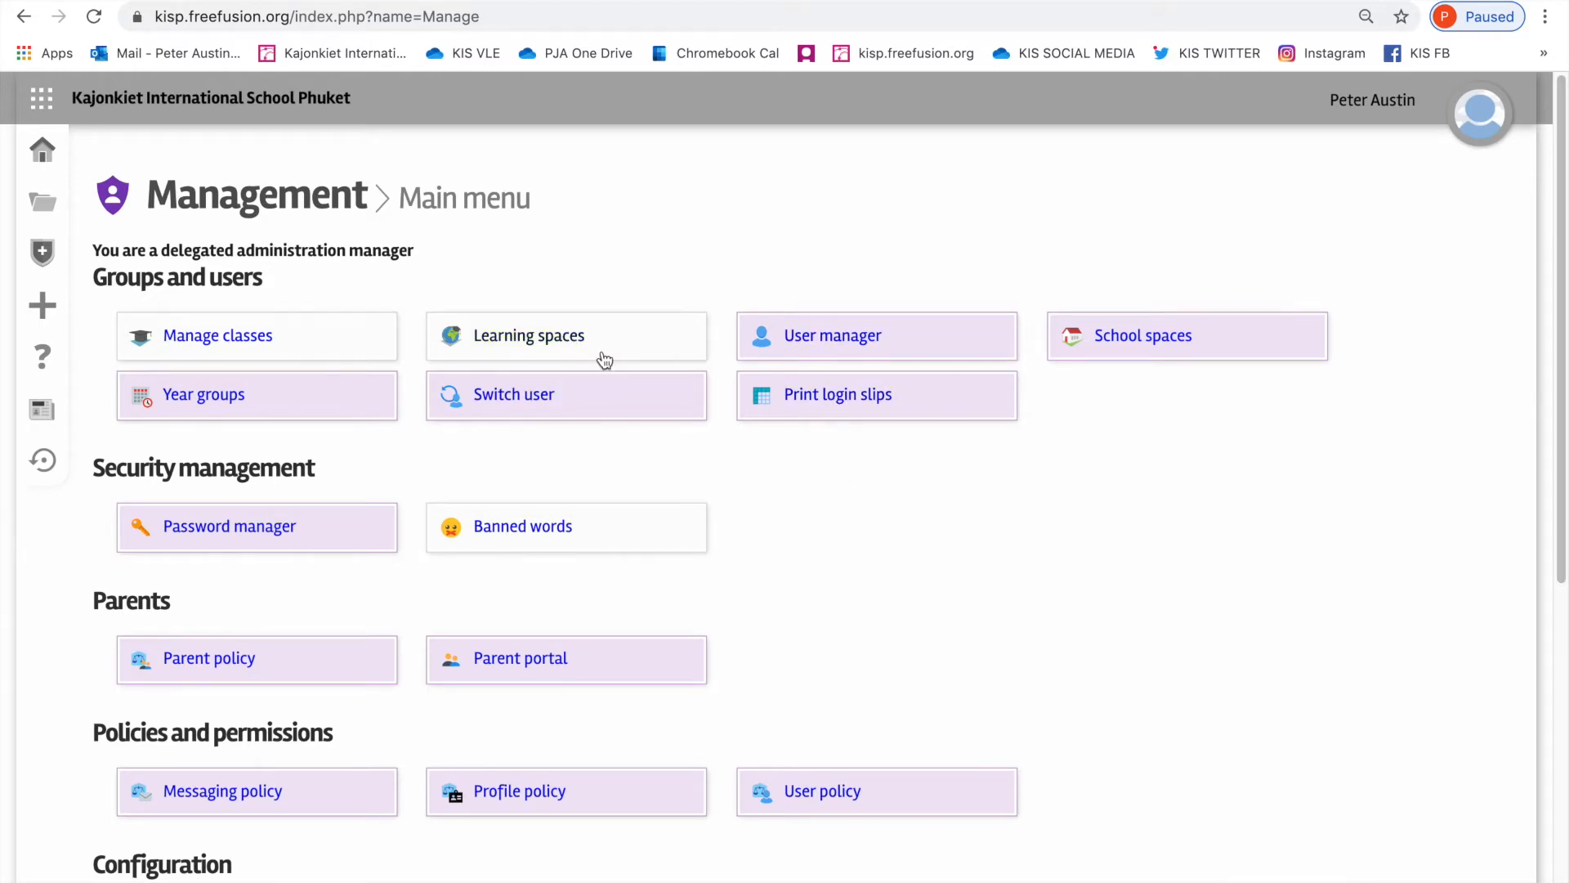
click(236, 341)
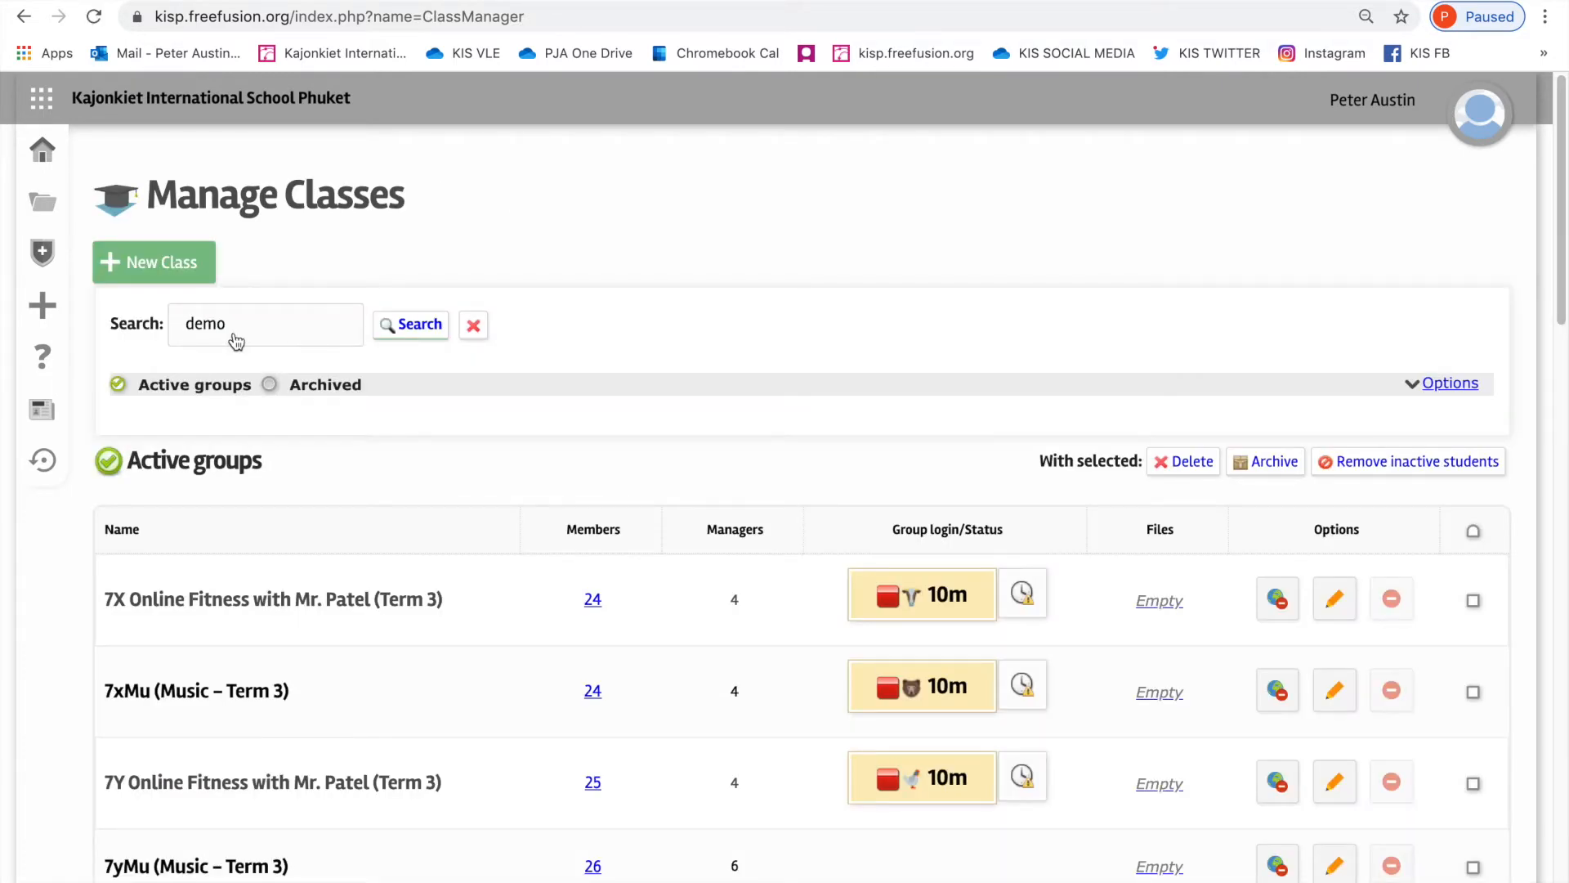
scroll(340, 635, down, 5)
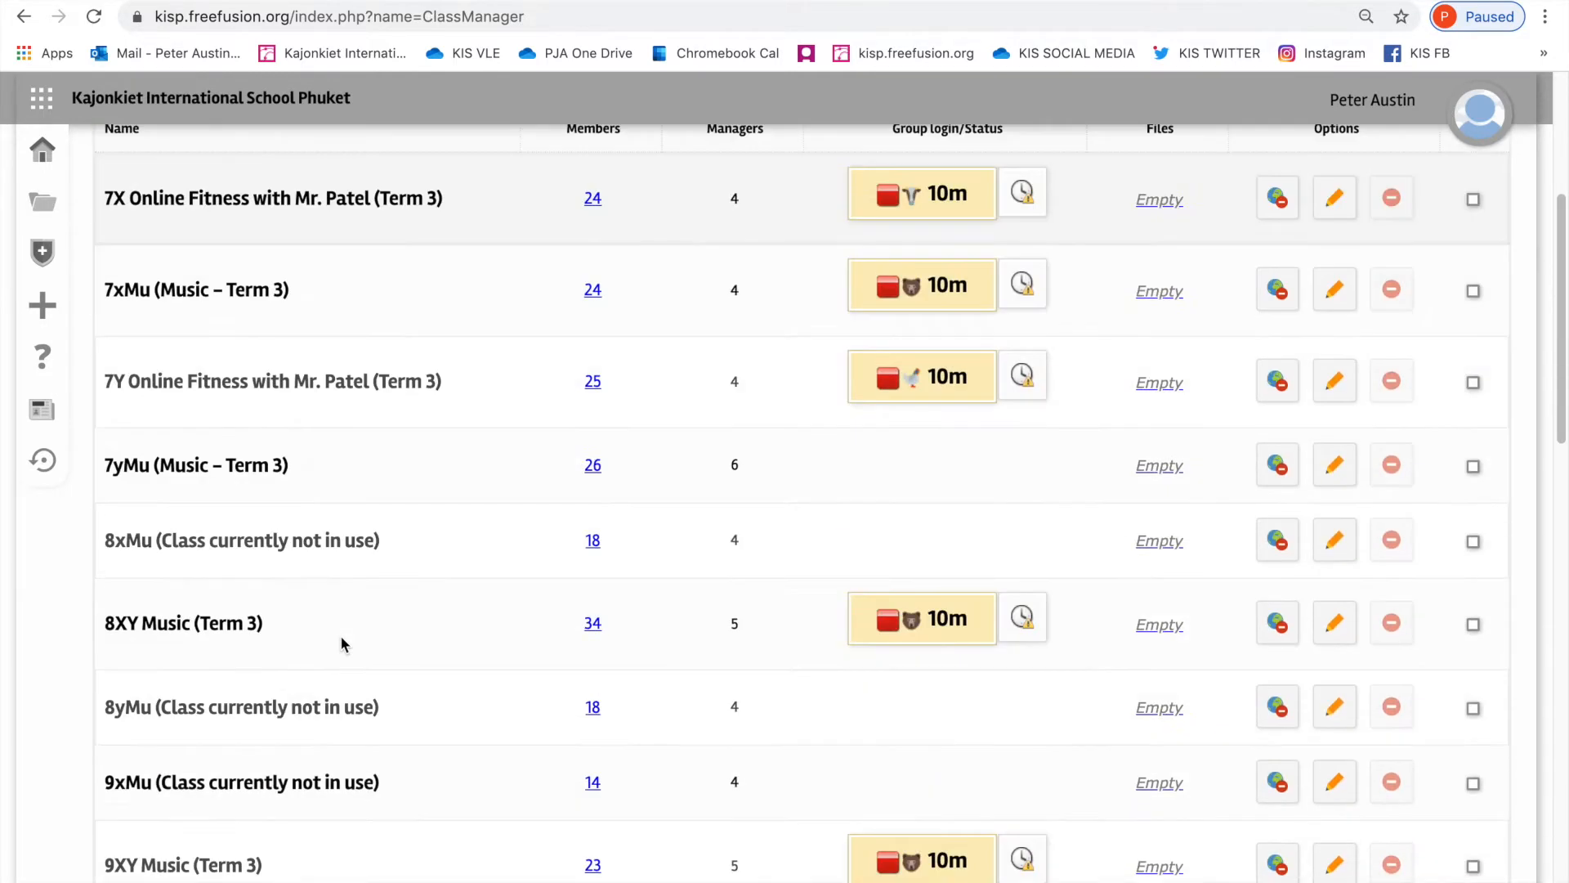
scroll(340, 635, up, 5)
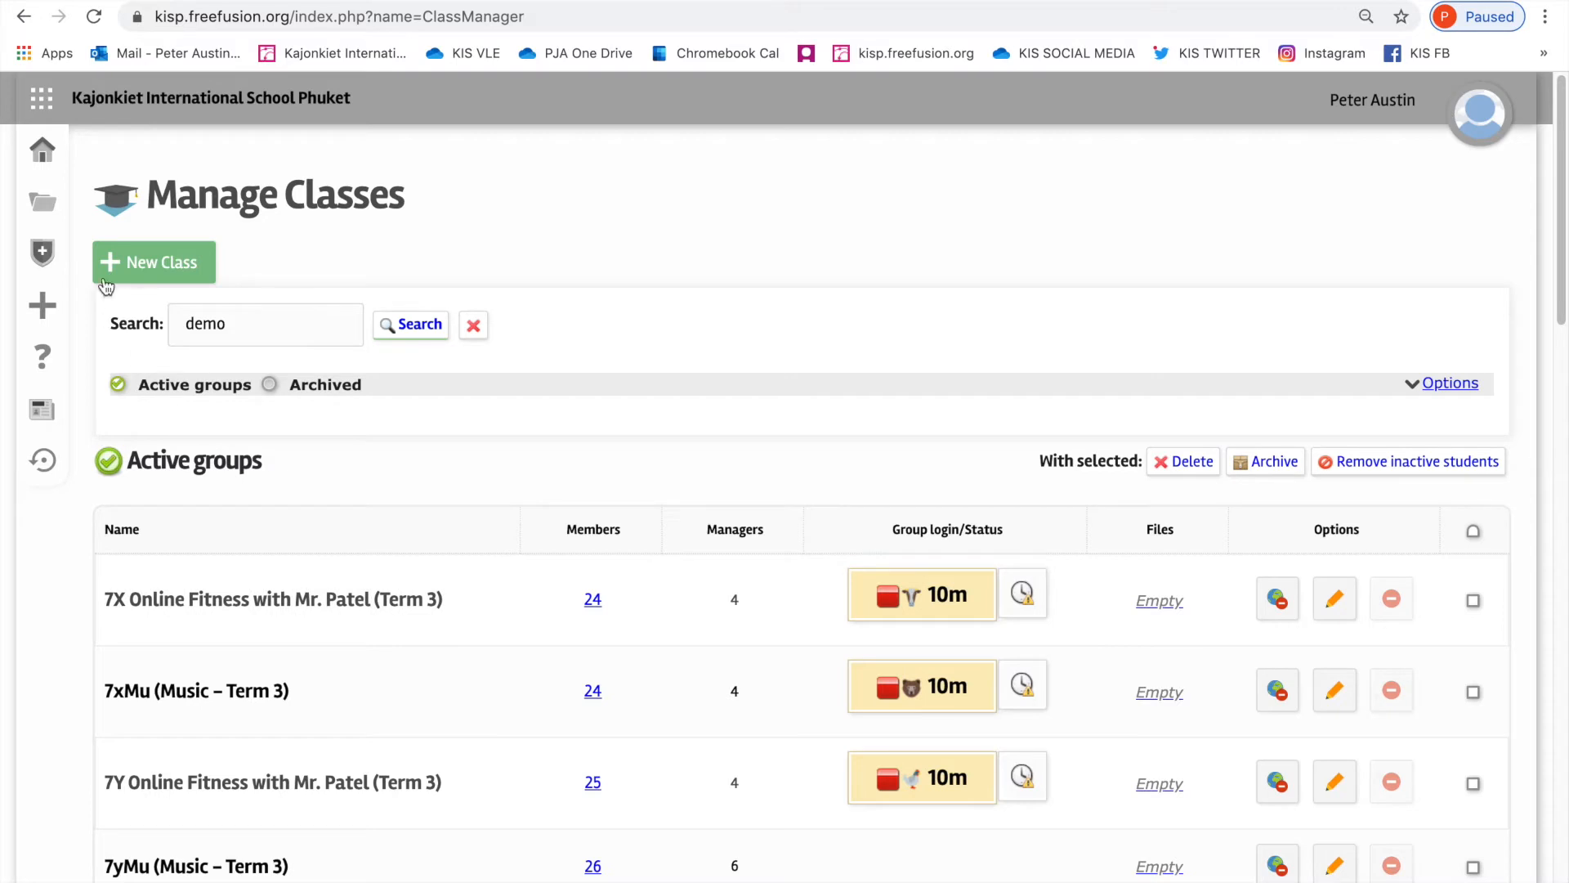
Step: Start a new class and name it "Year 9 Life Skills (PSHE)"
click(176, 267)
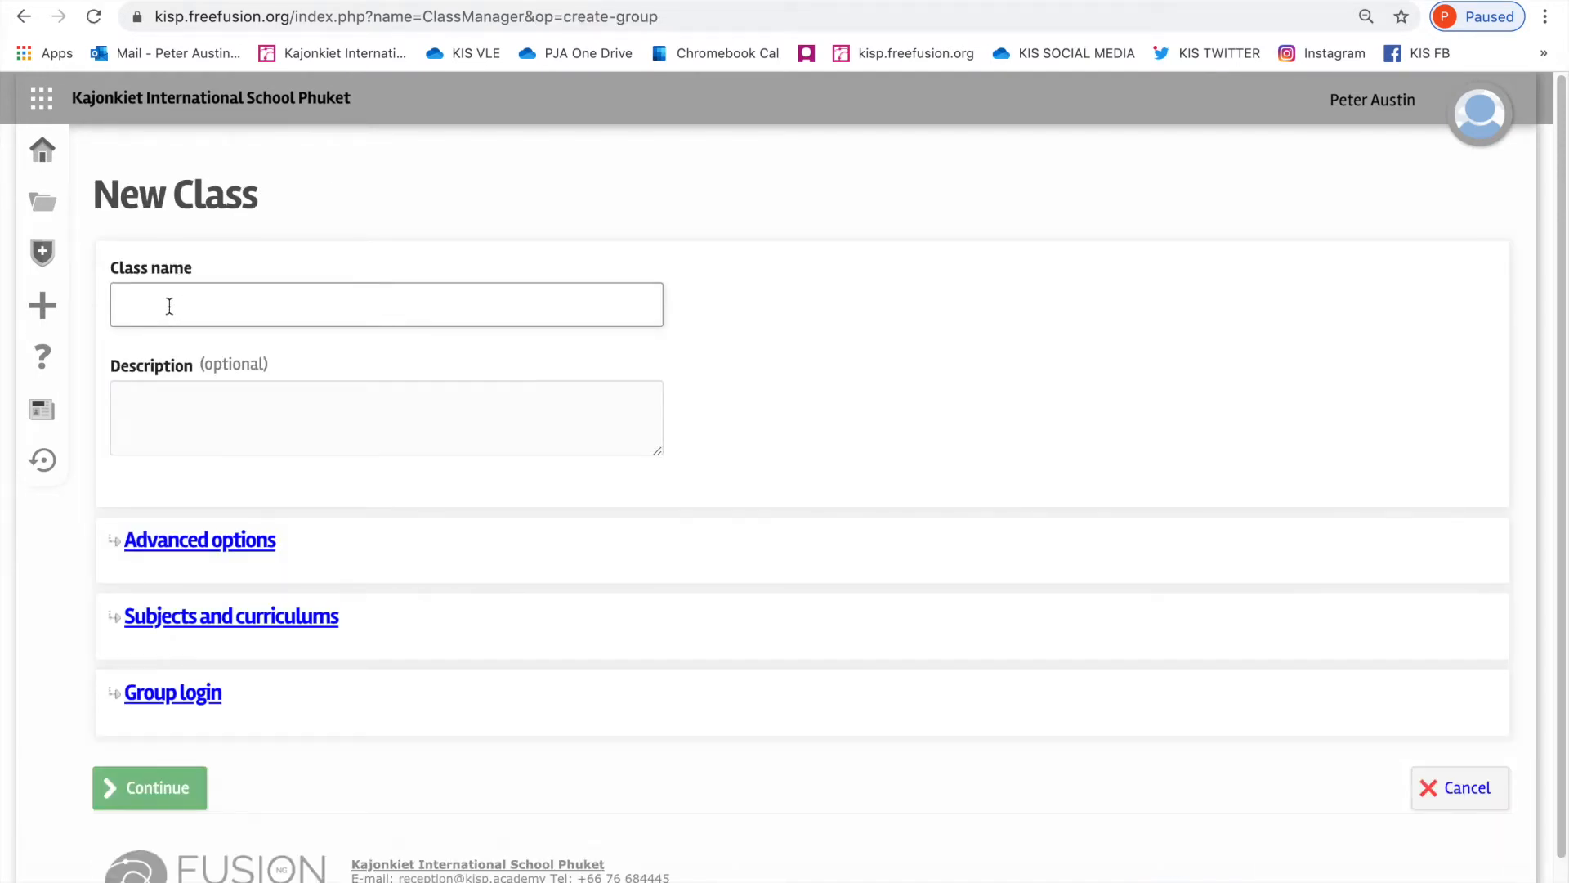
click(169, 305)
text(Ye)
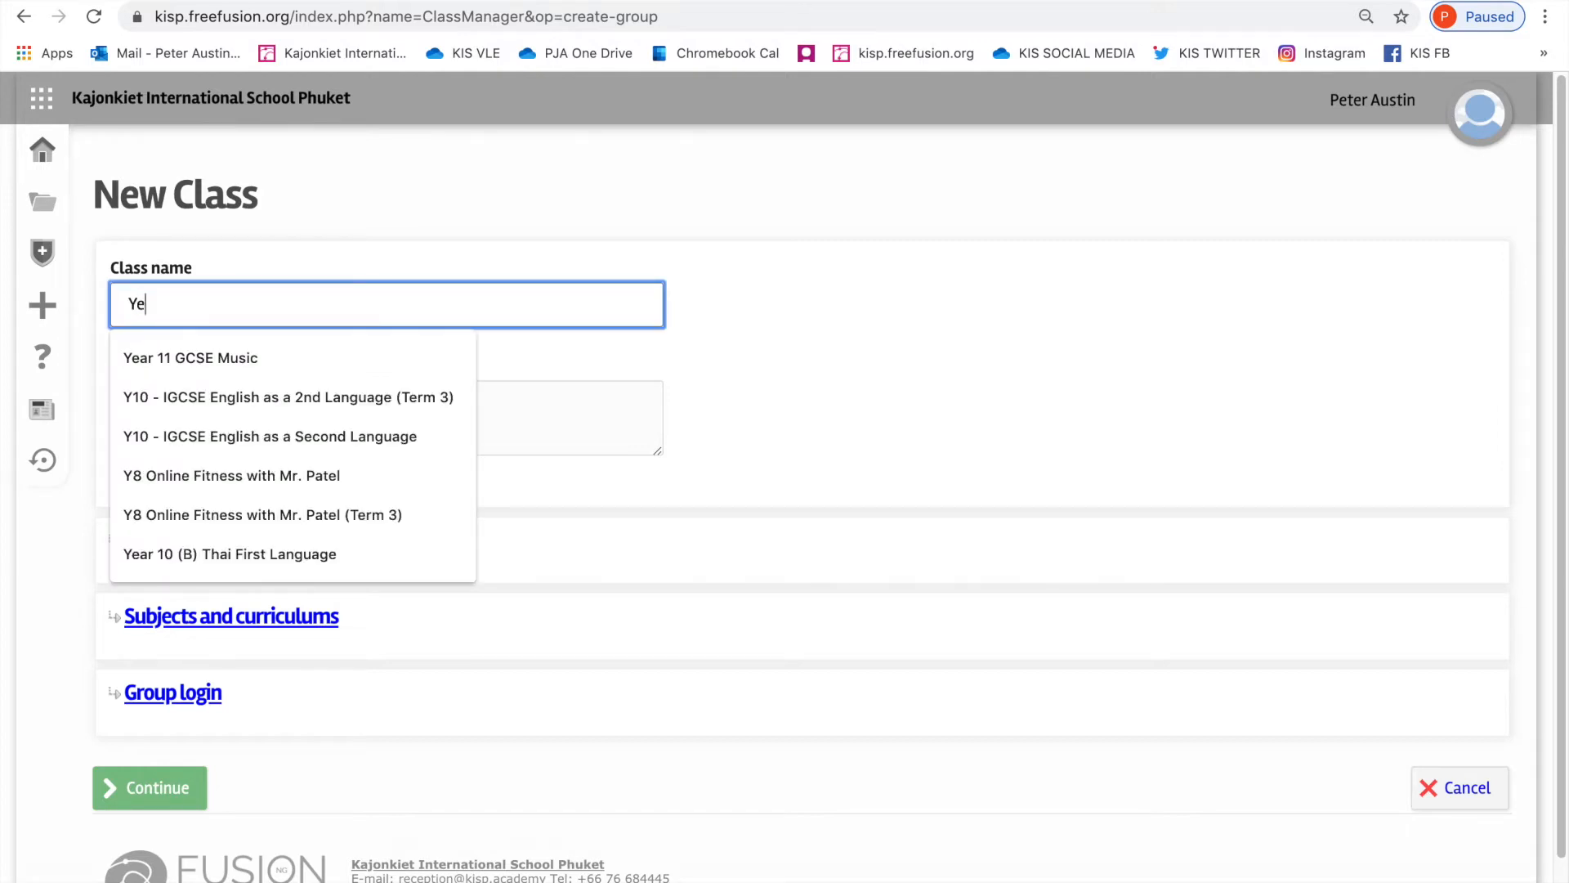
text(ar 9 )
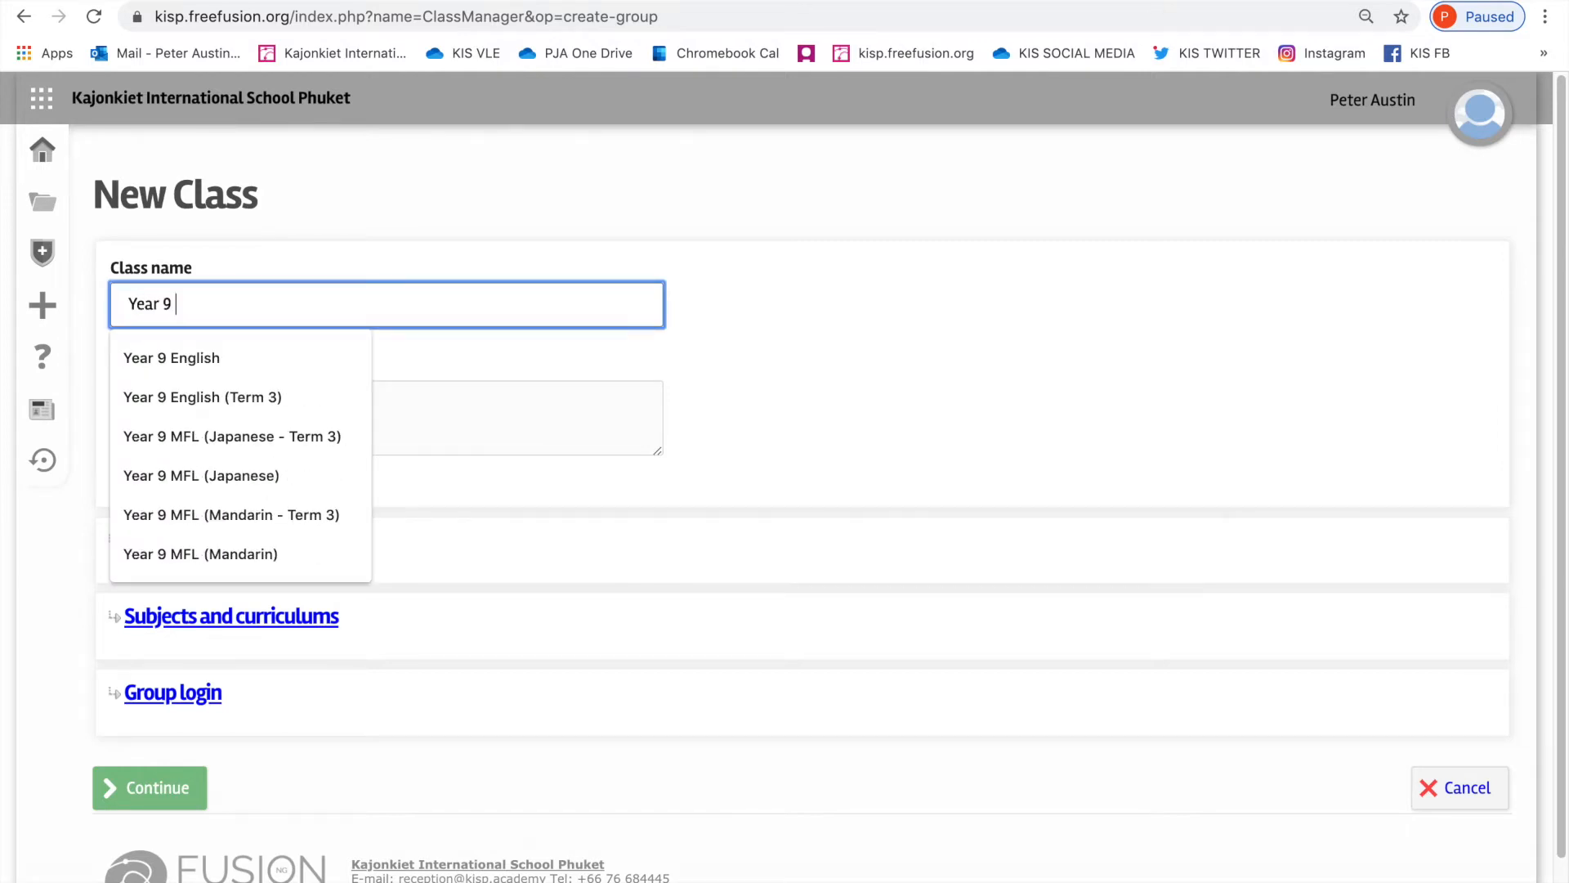
text(Life Skills)
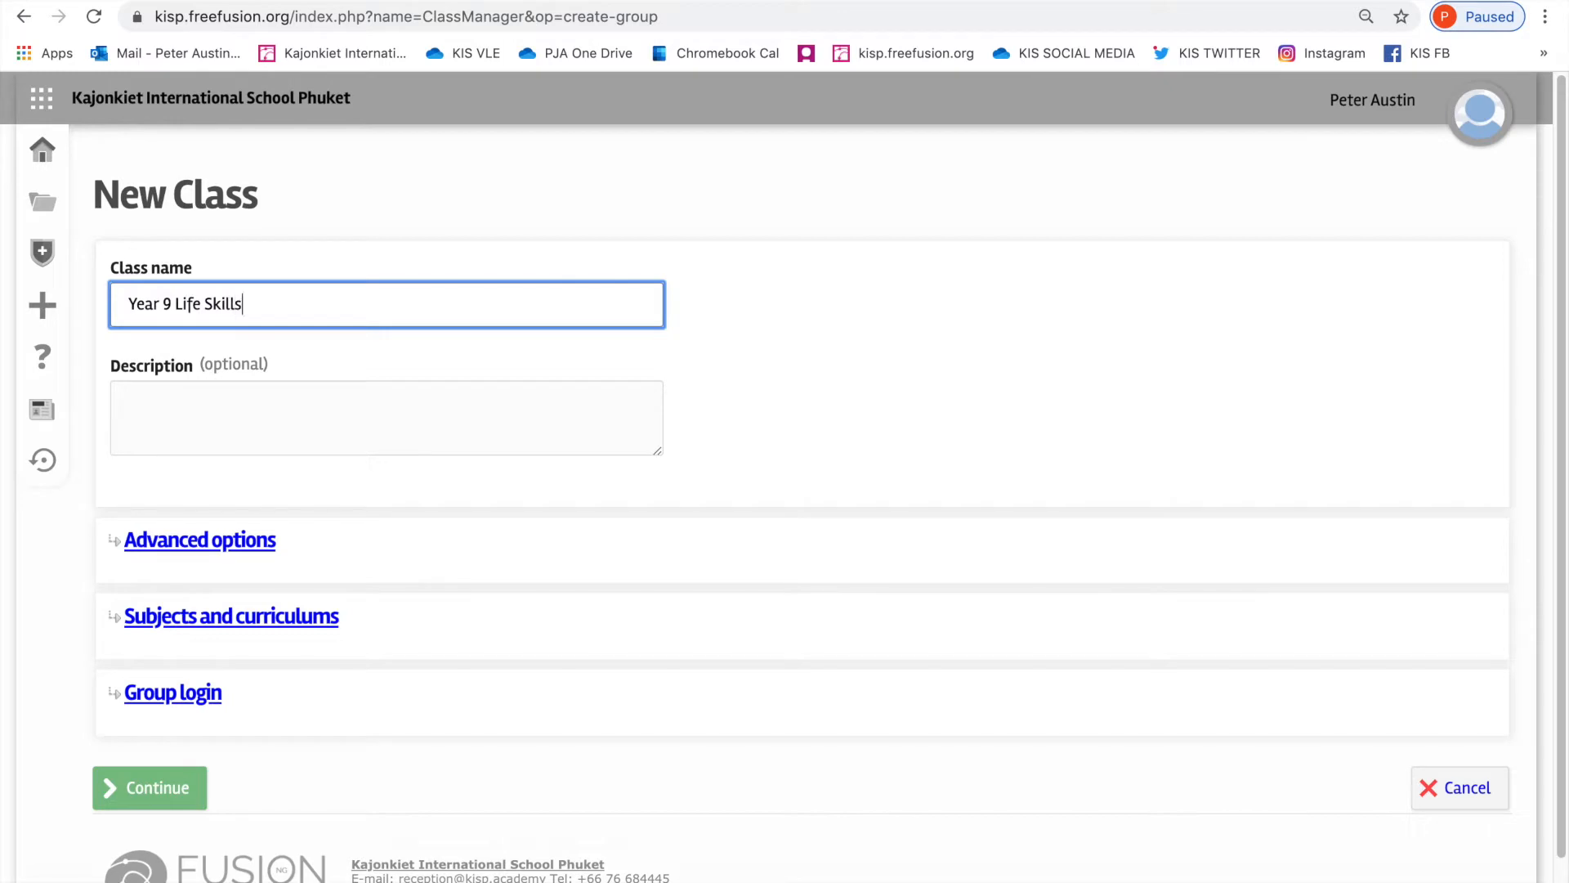
text( (PSHE))
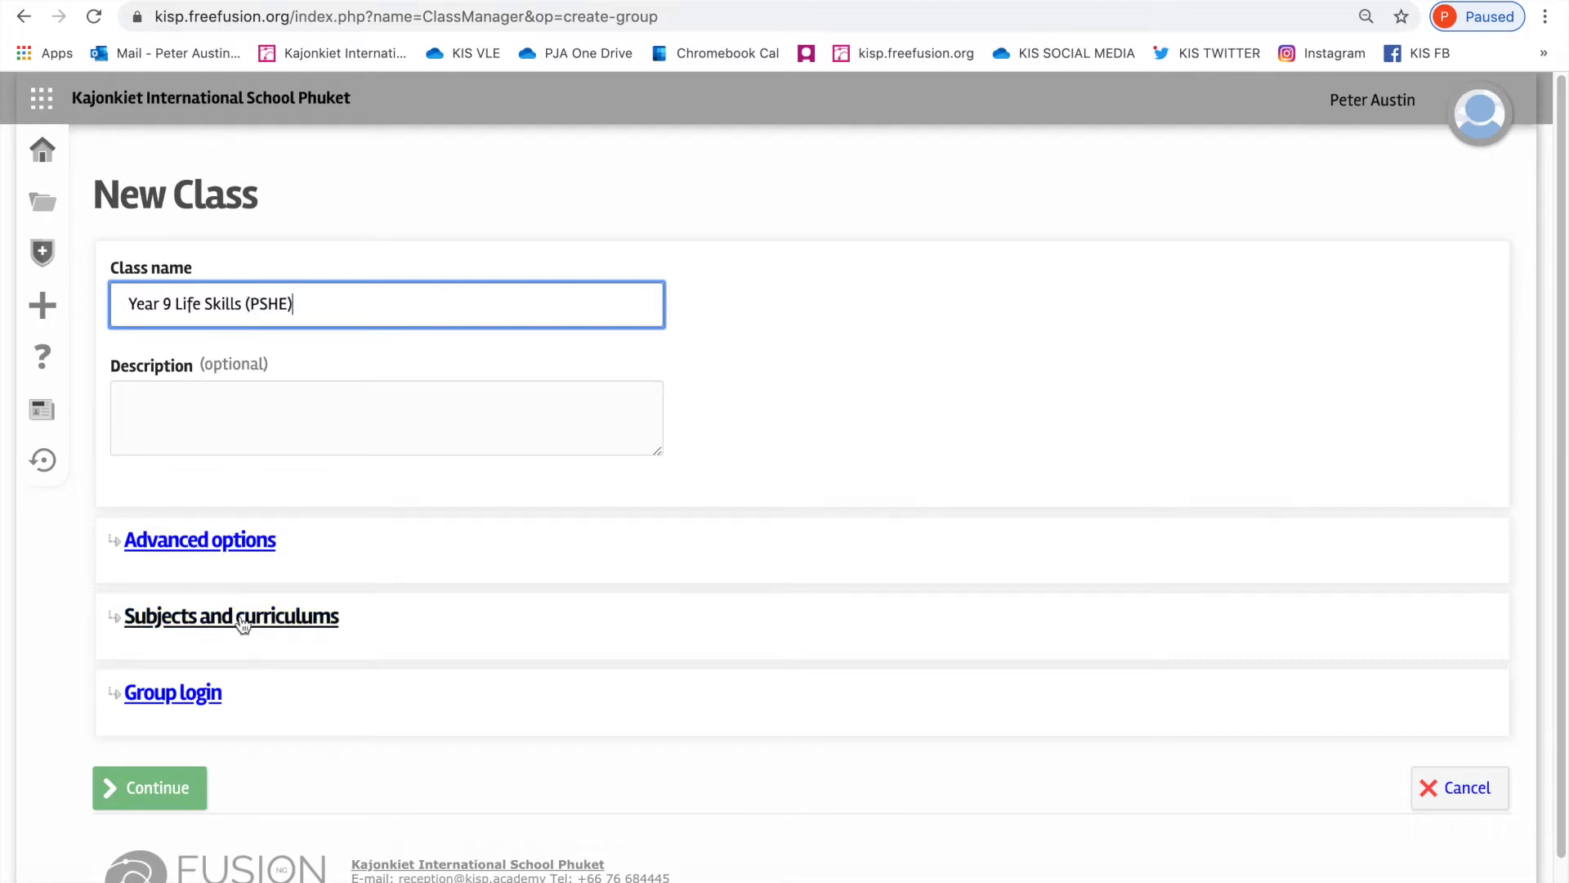
Step: Assign the PSHE subject to the new class and create it
click(292, 626)
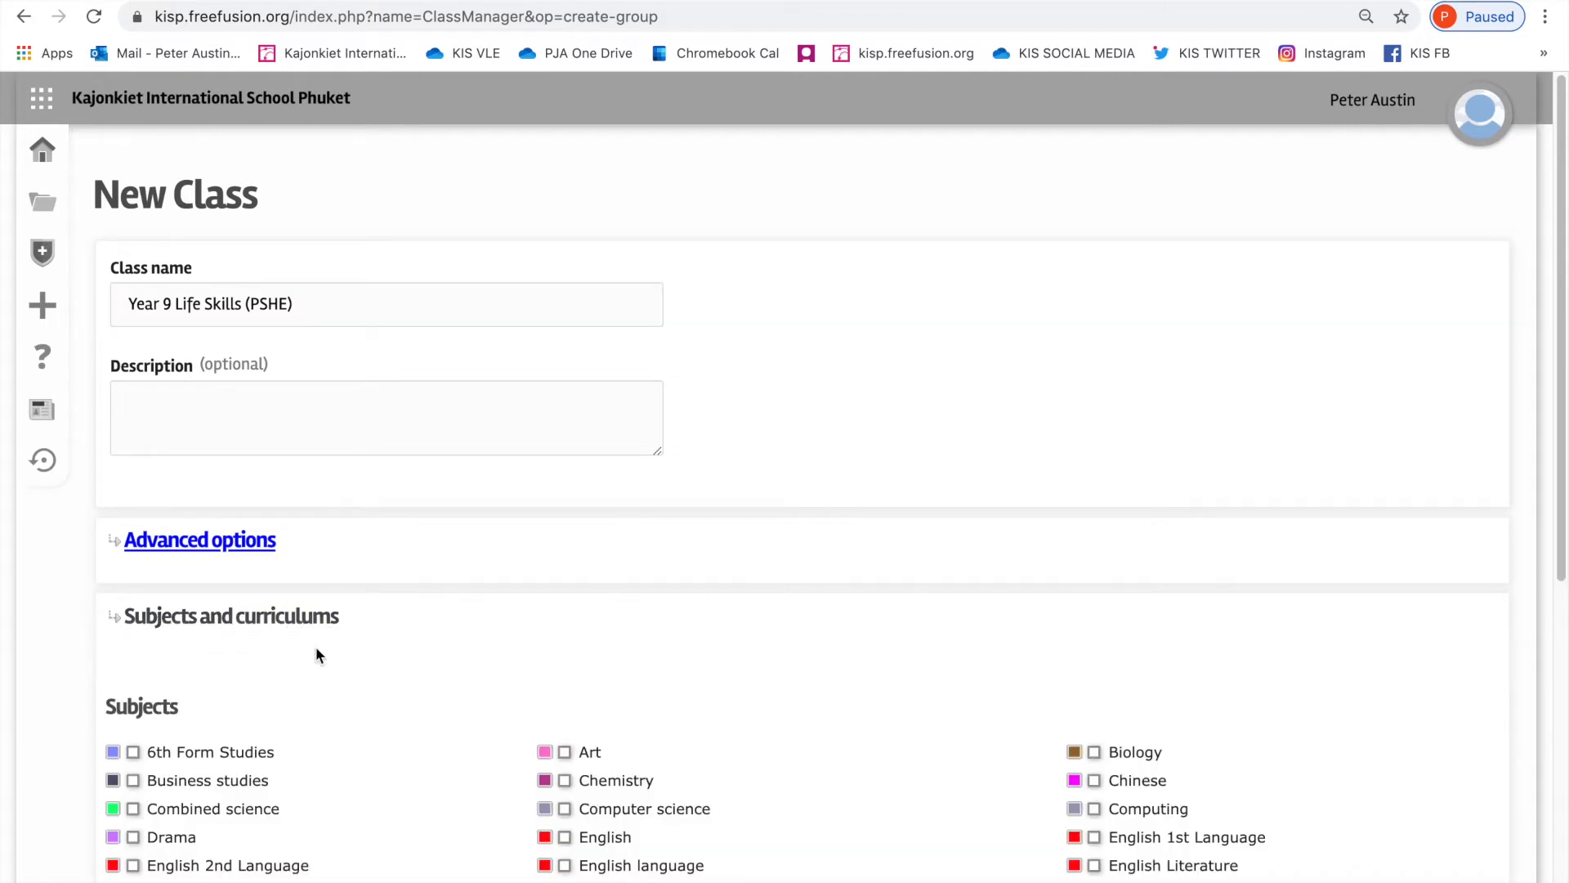
scroll(374, 712, down, 5)
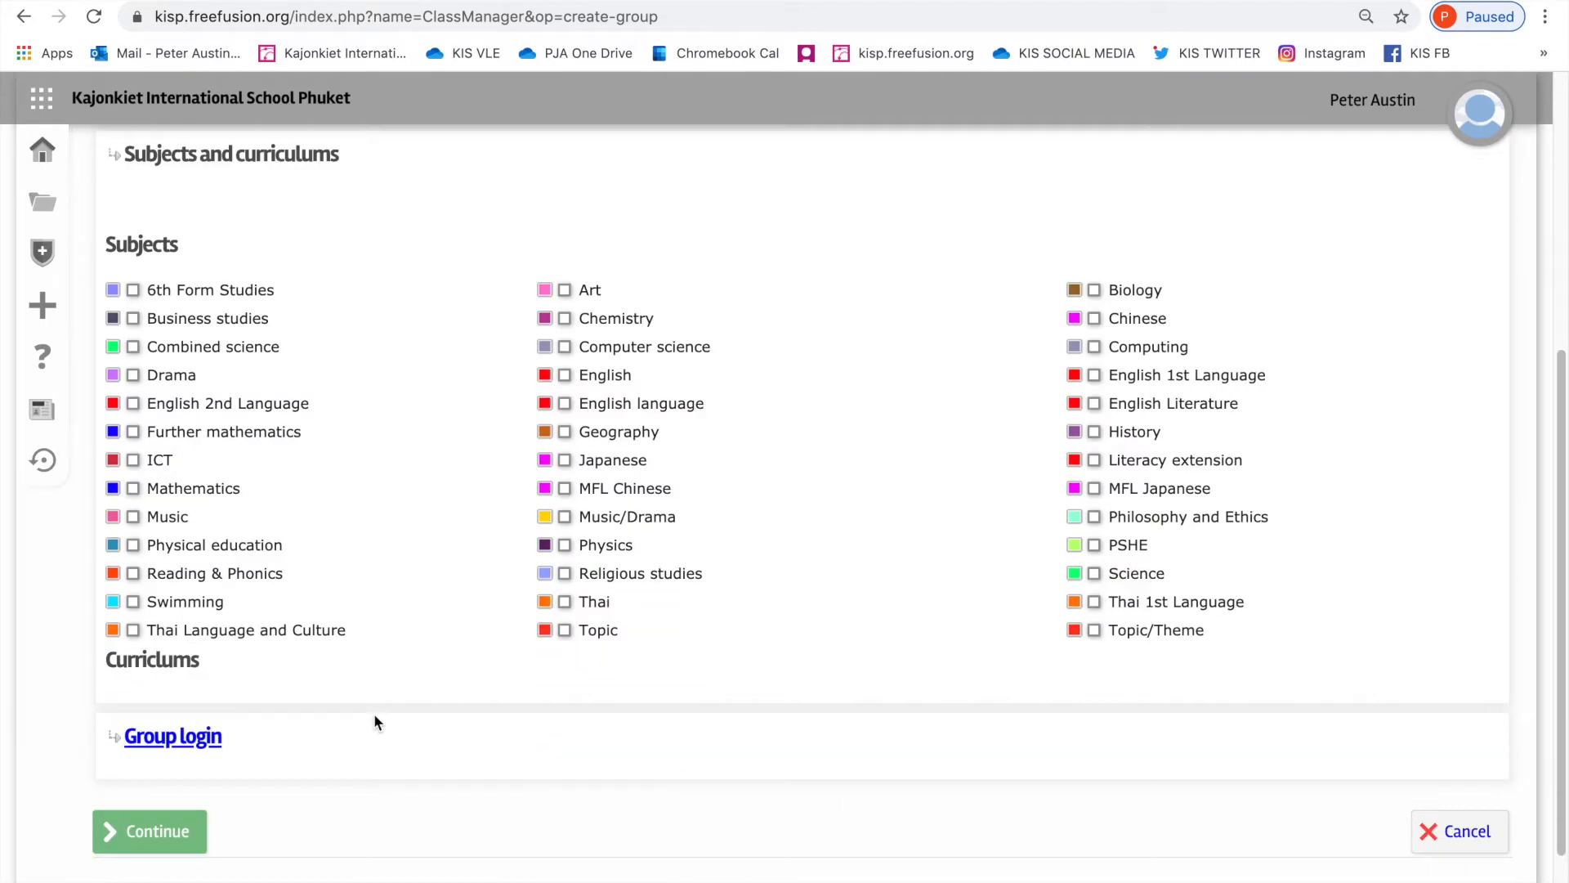
click(1098, 550)
scroll(876, 613, down, 2)
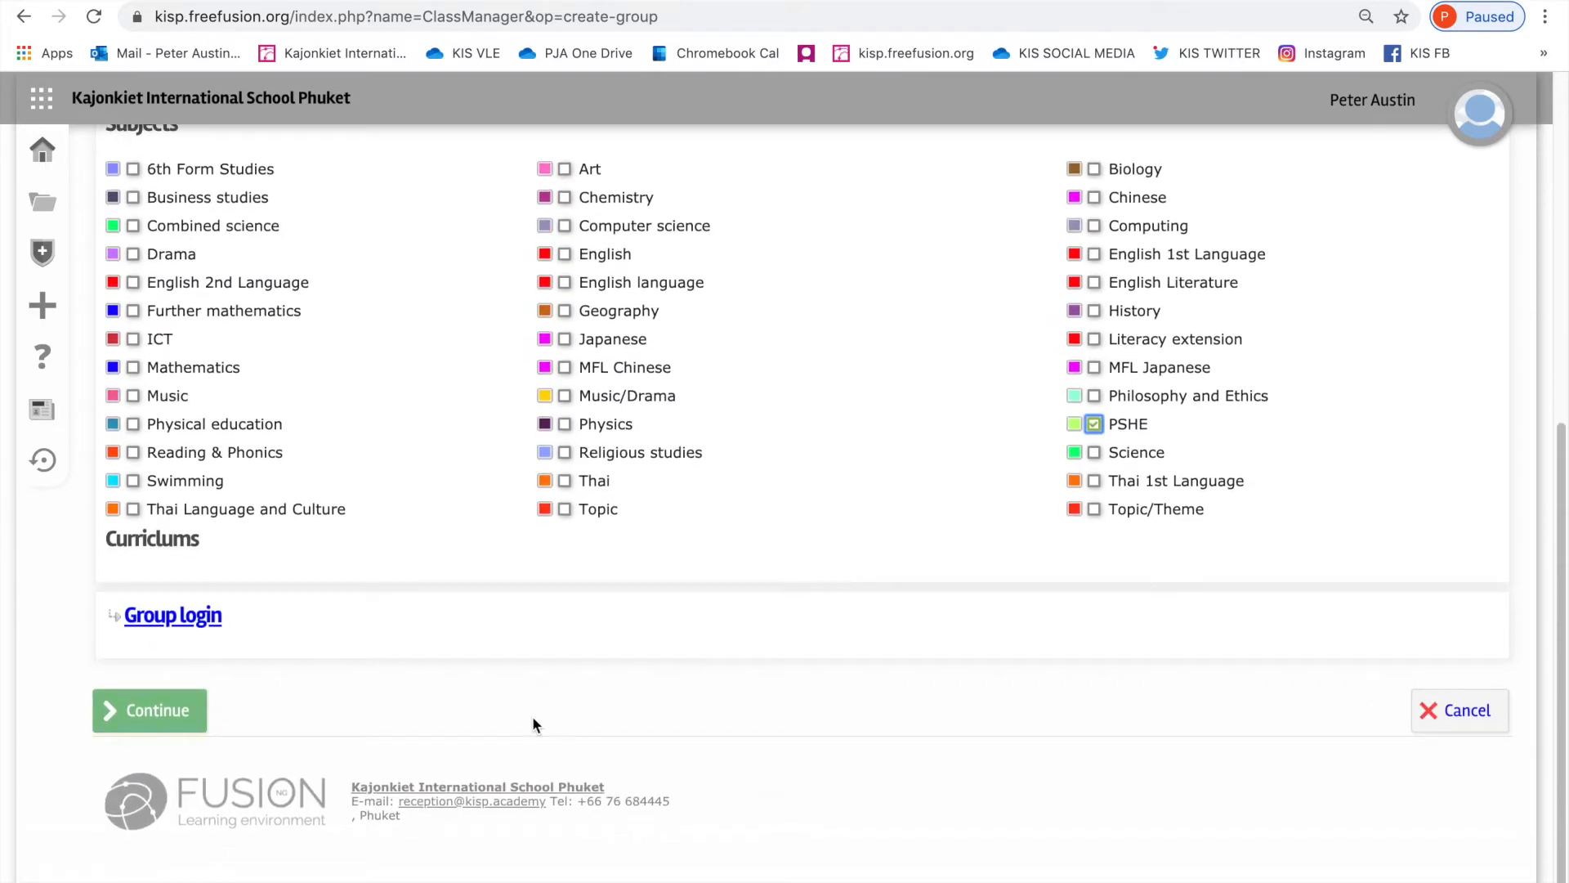
click(153, 715)
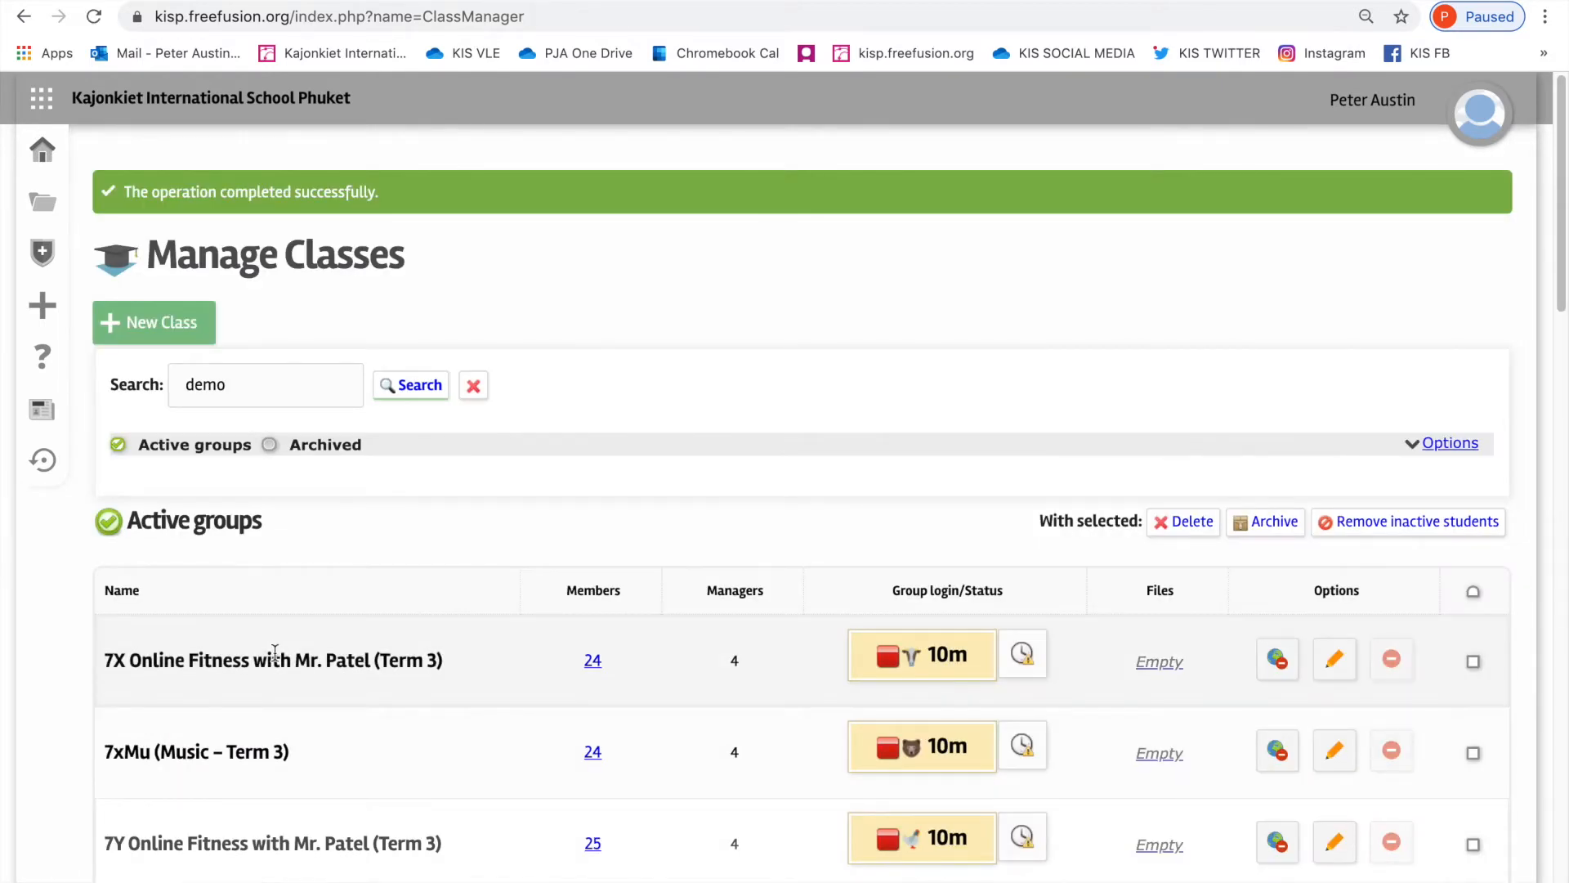
Step: Find the Year 9 Life Skills (PSHE) class among the active groups and open its member list
scroll(482, 654, down, 7)
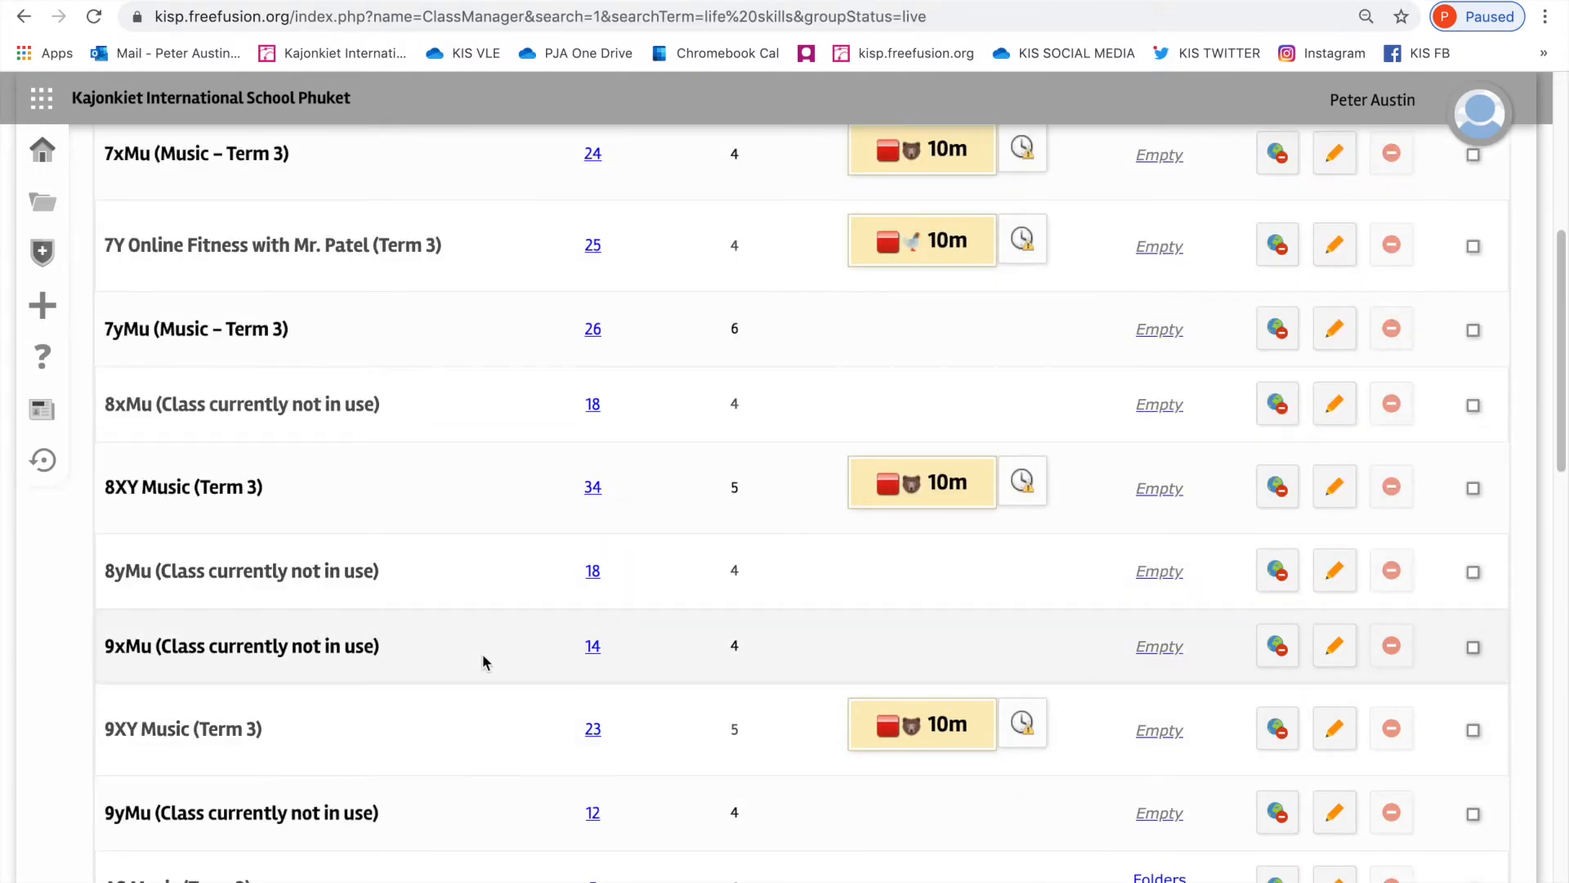
scroll(483, 657, down, 12)
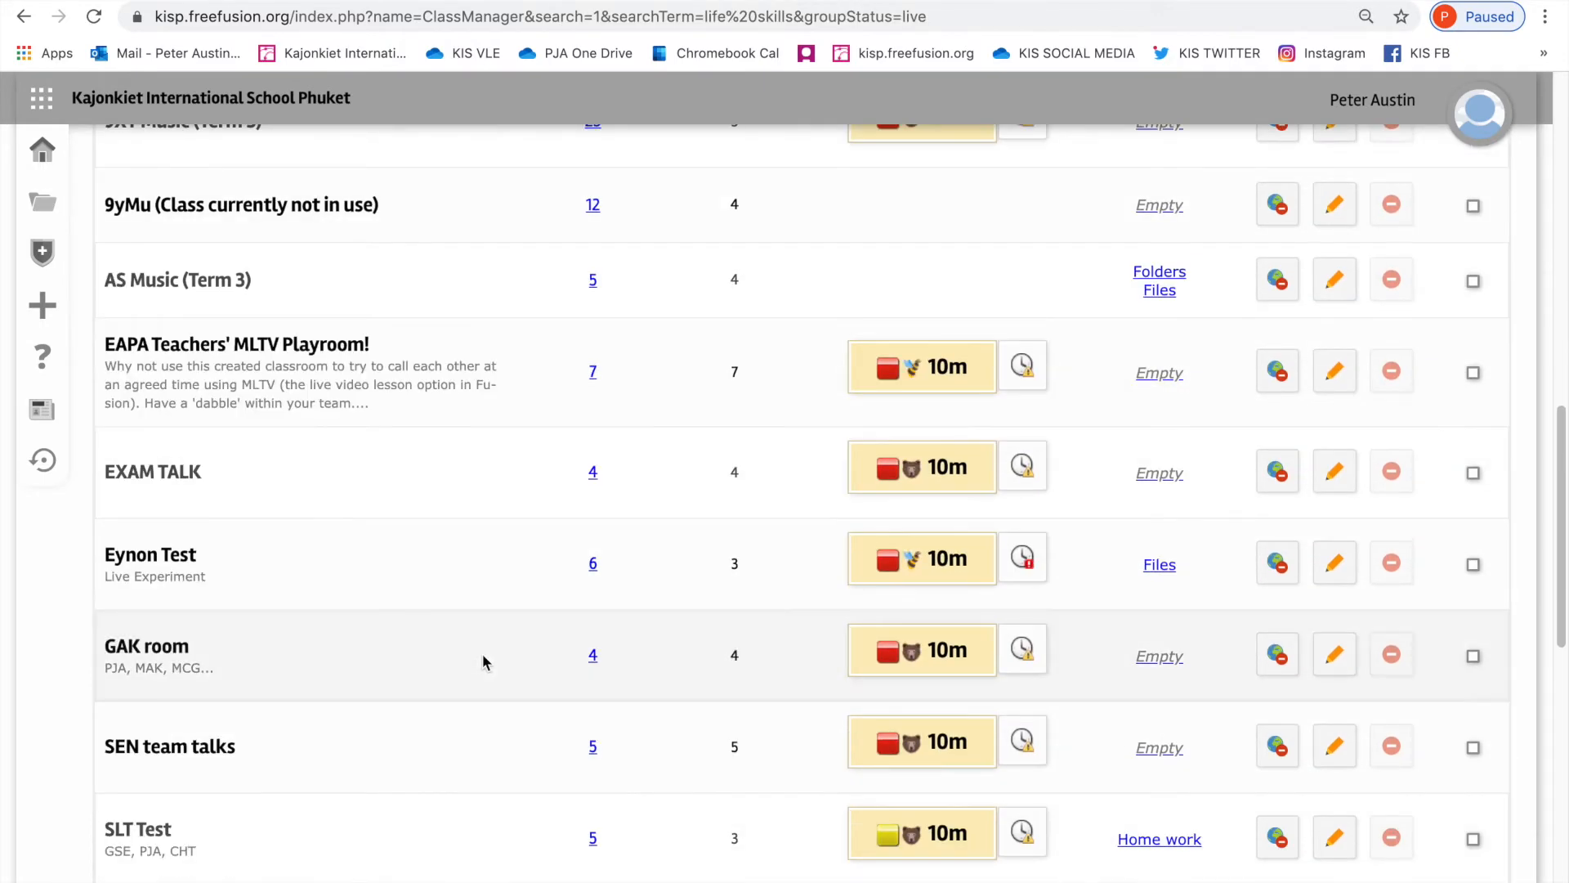
scroll(482, 656, down, 4)
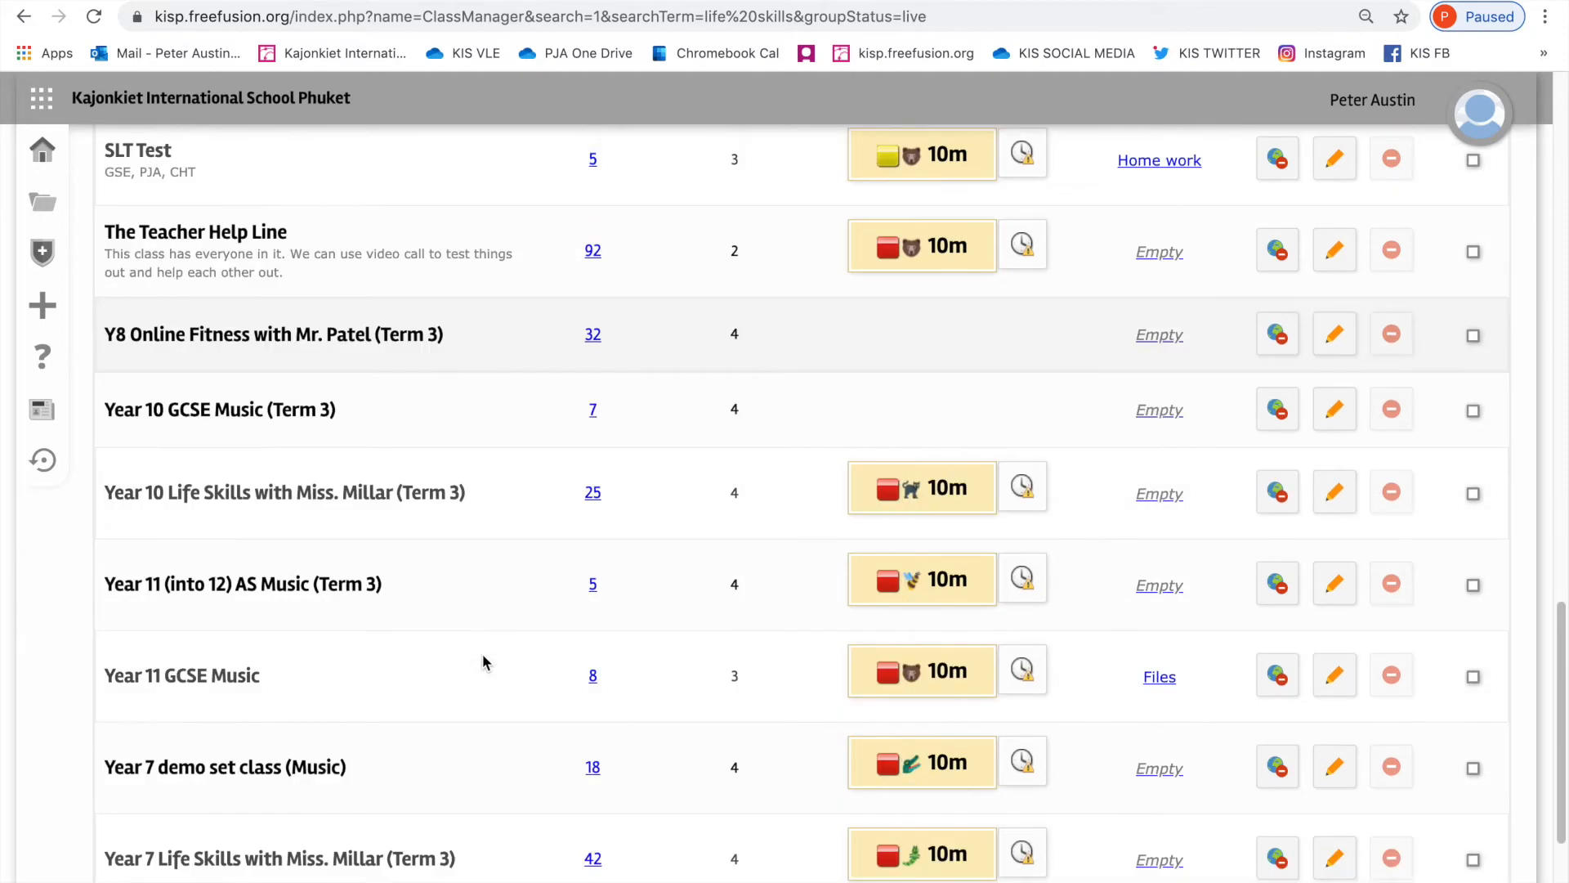
scroll(483, 660, down, 4)
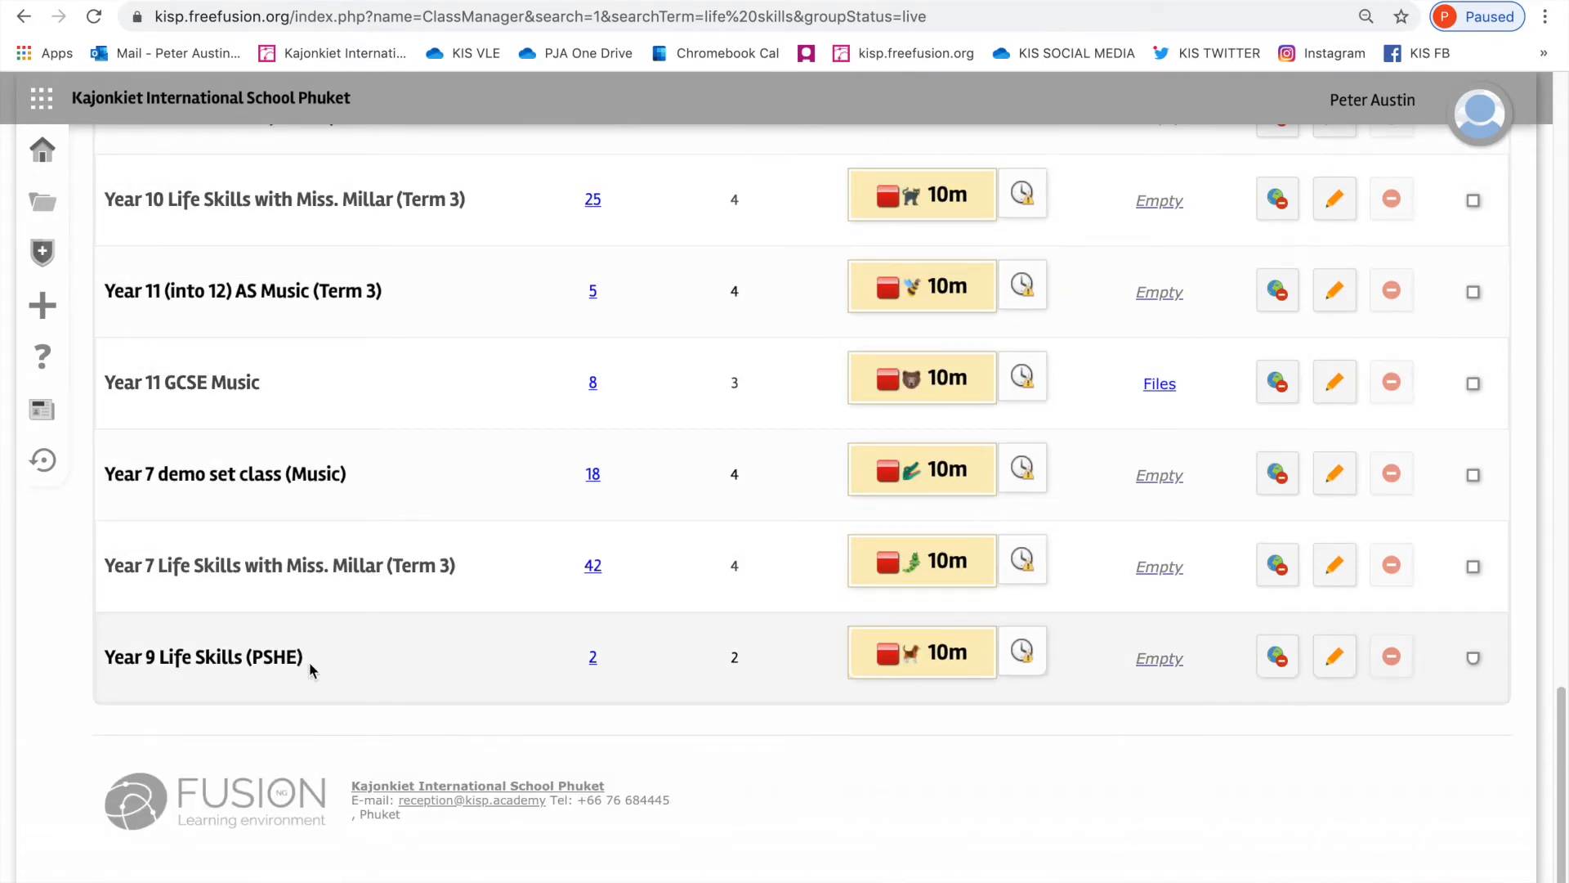
click(593, 659)
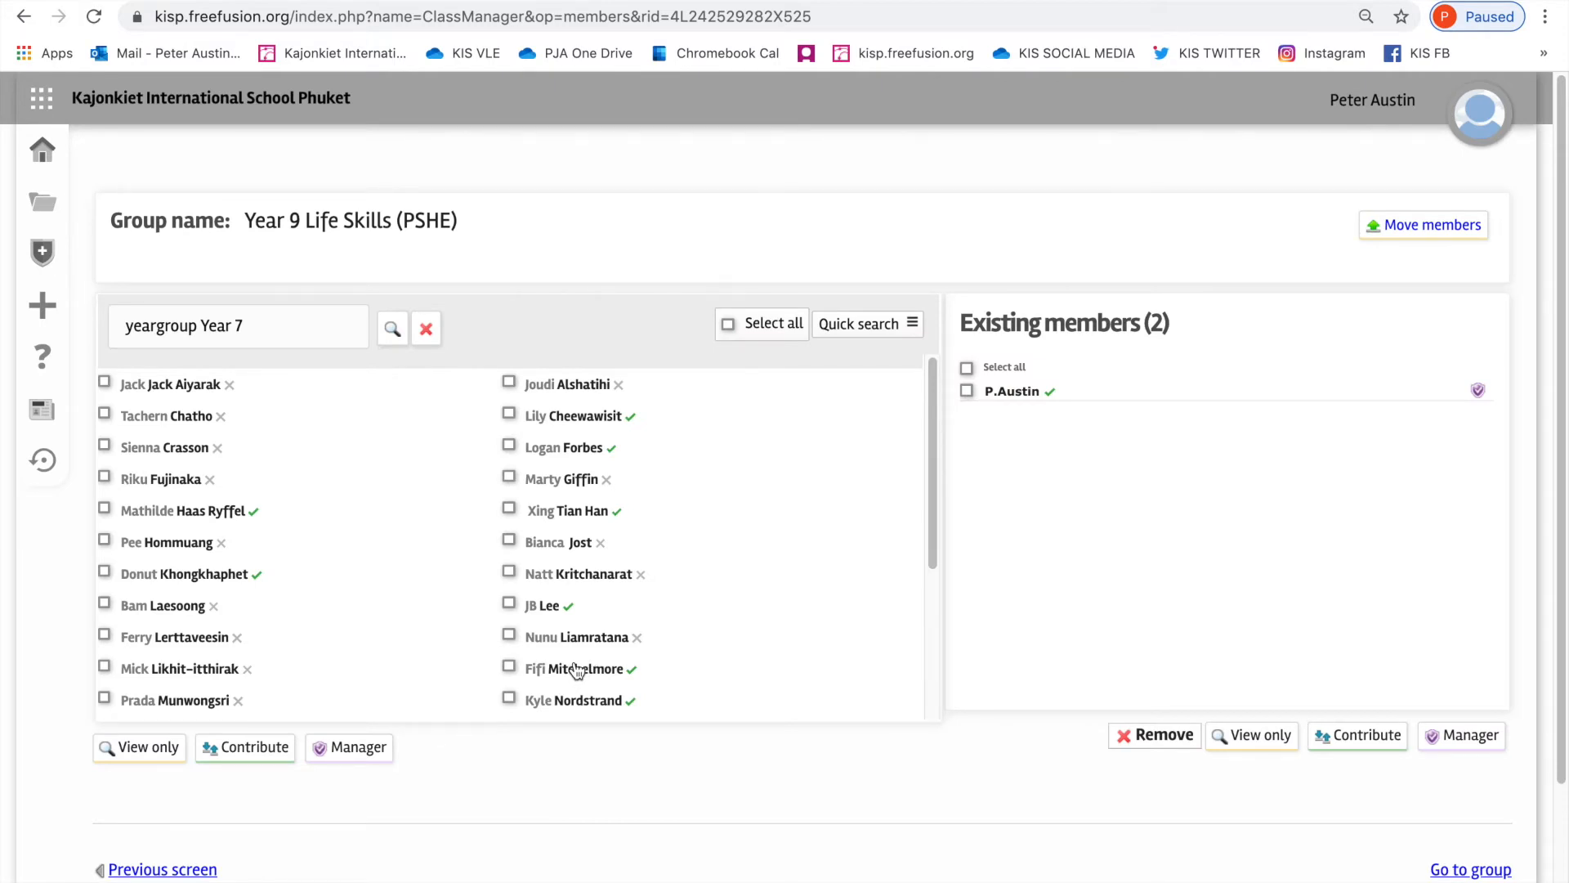
Step: Search for the class teacher by surname and add them to the class with manager access
drag(246, 327, 8, 323)
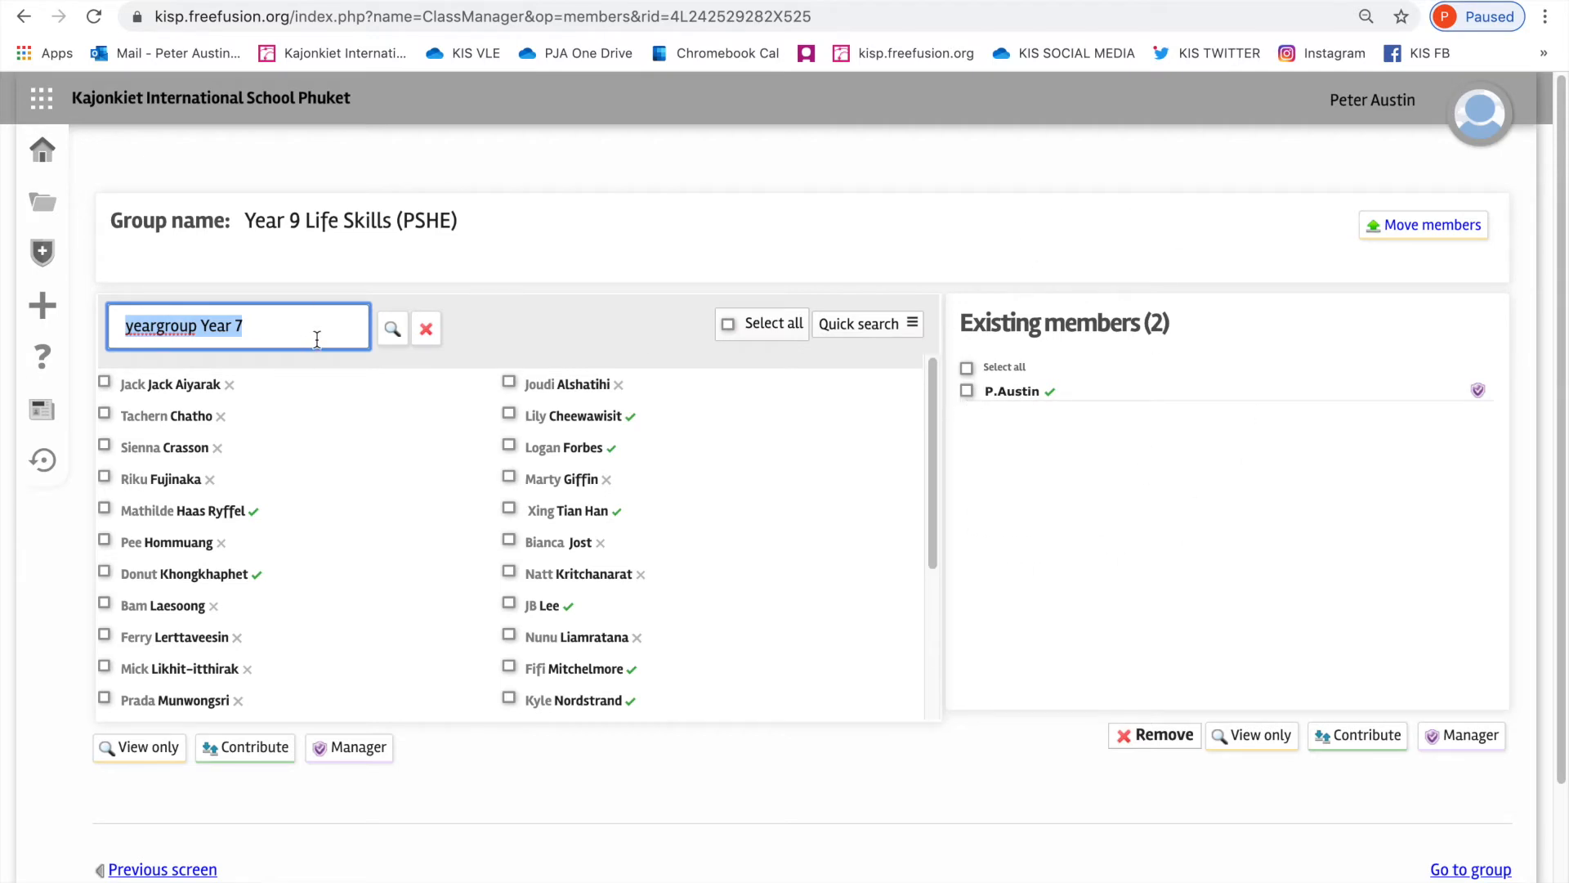
text(millar)
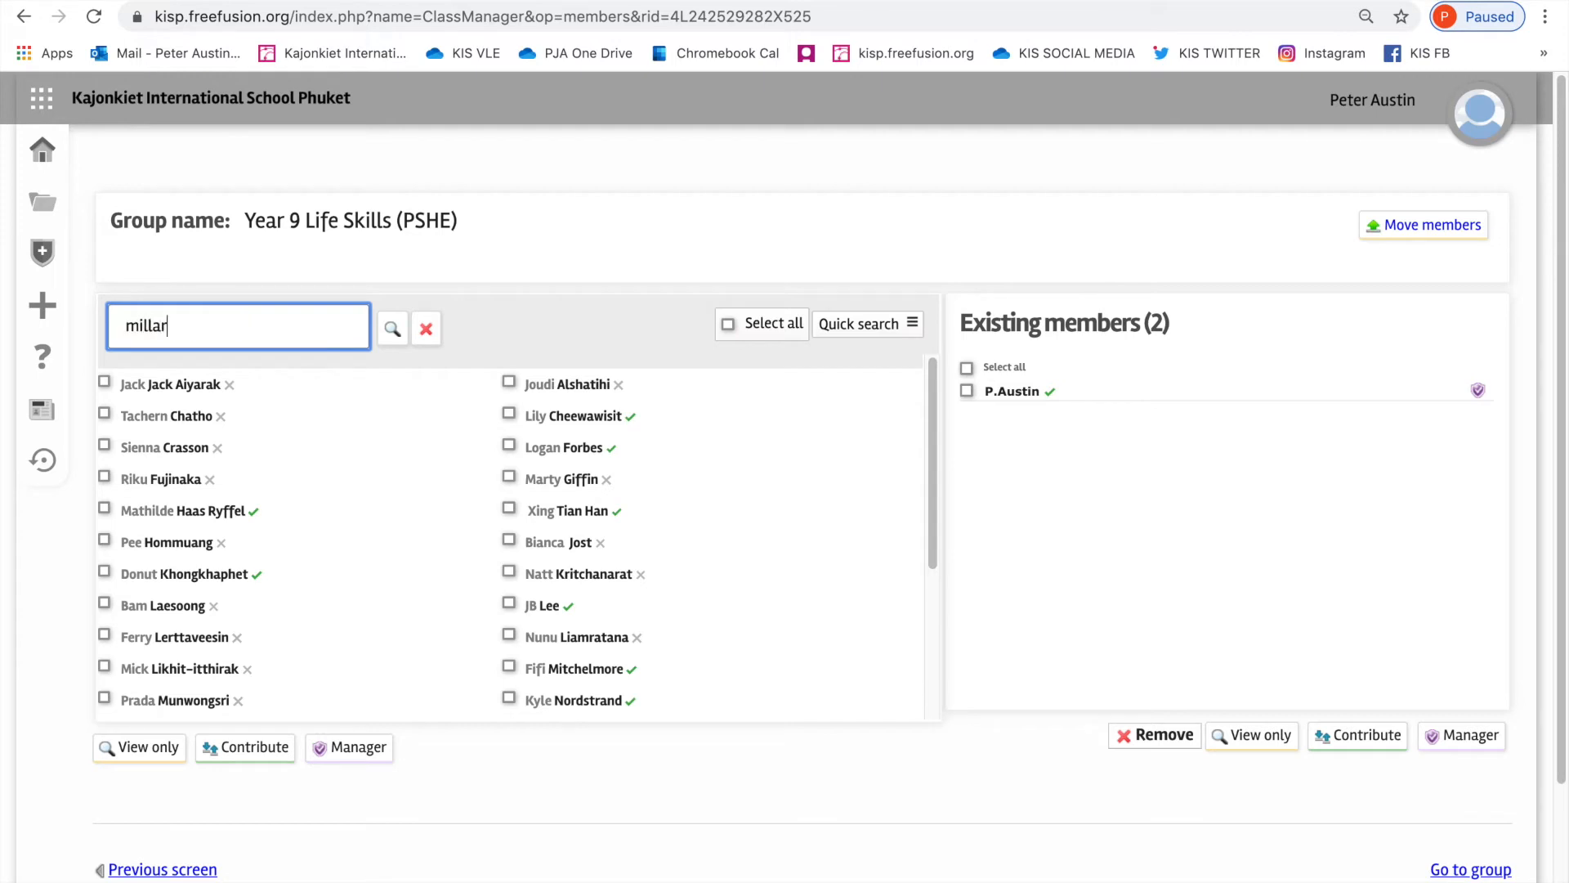
click(390, 330)
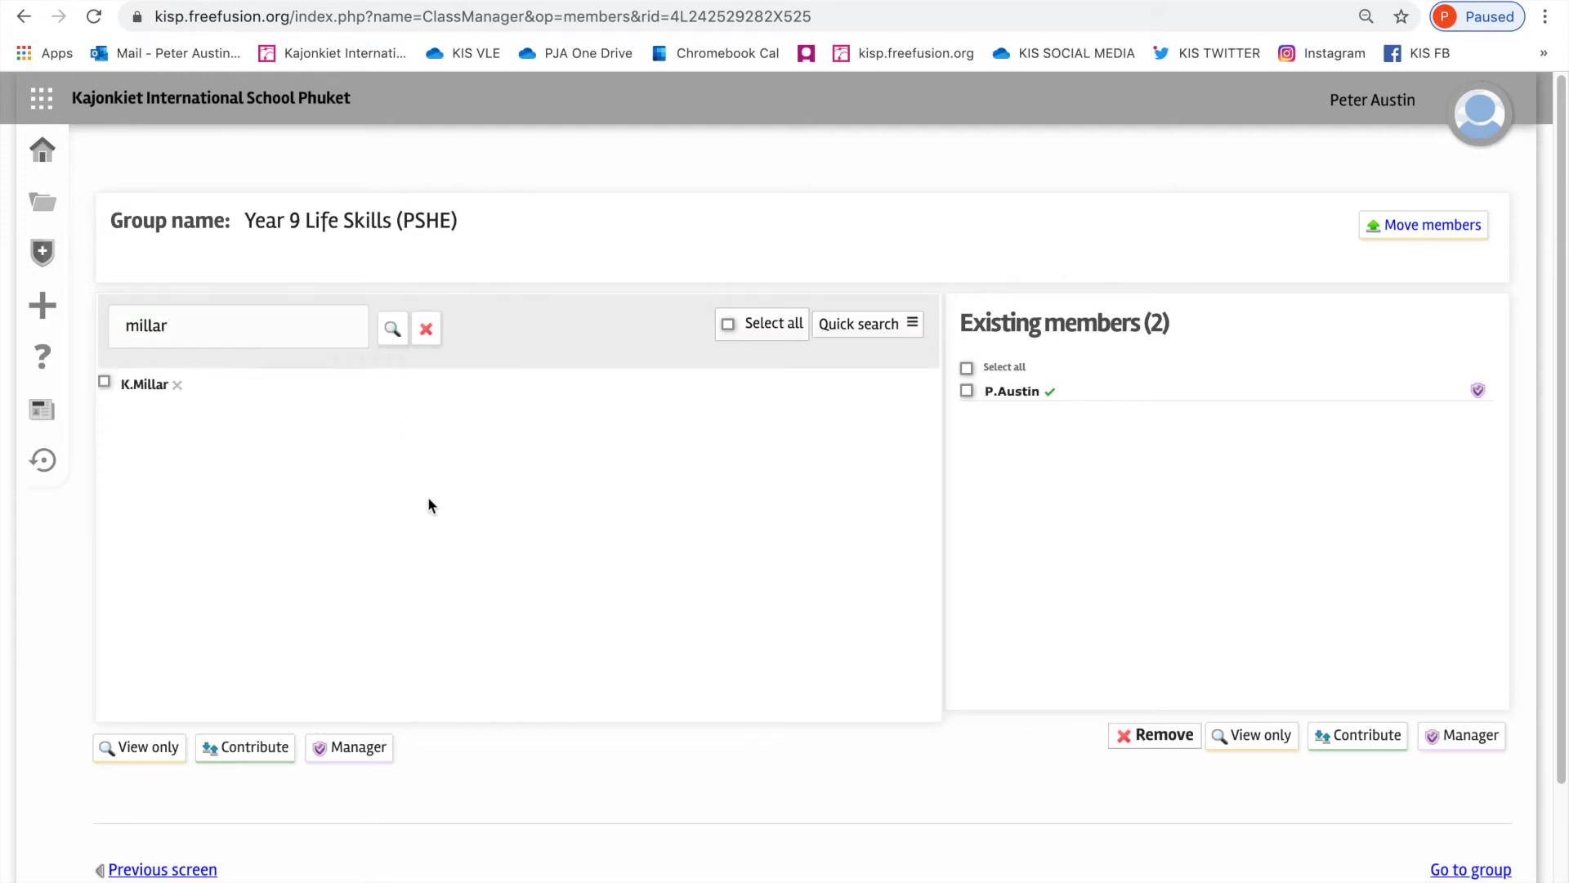
click(105, 386)
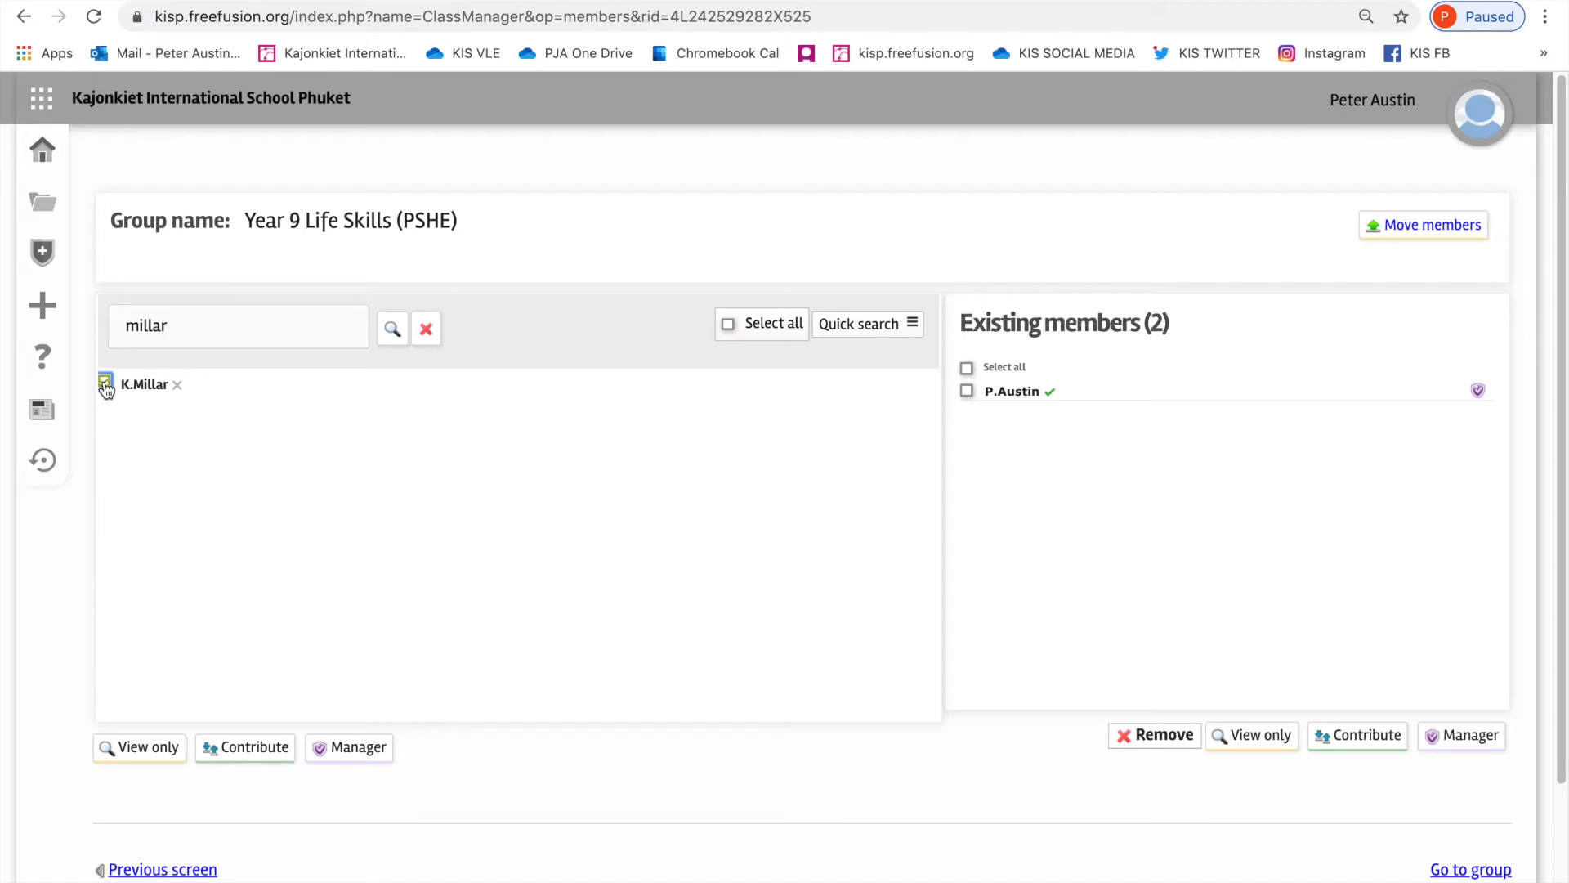
click(350, 749)
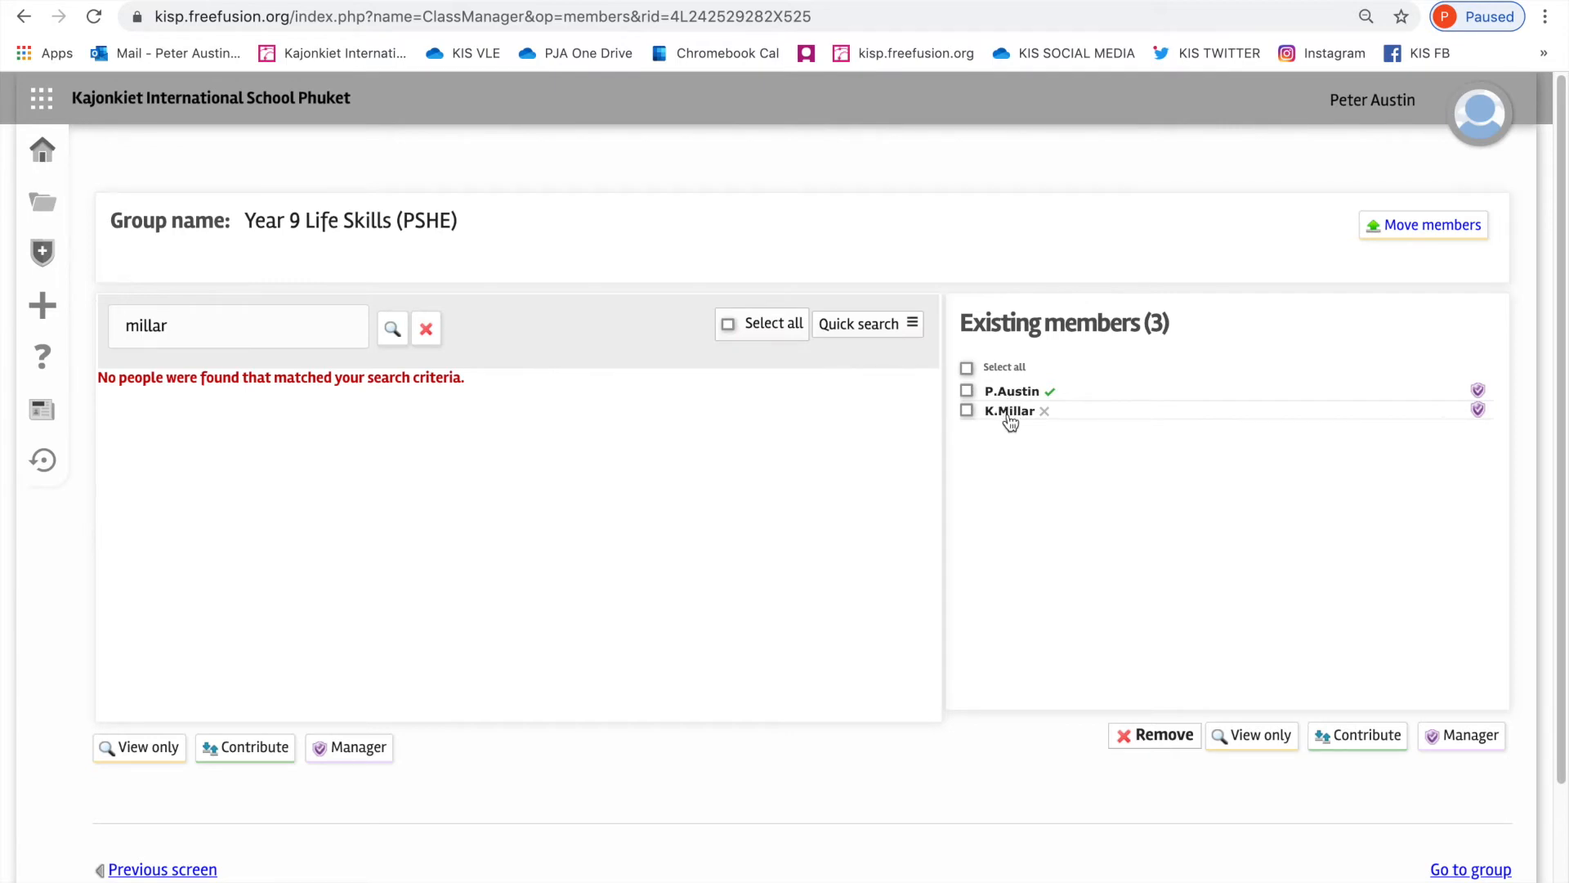
Step: List the people in the 9GP (tutor group) class group and select all of them
click(217, 331)
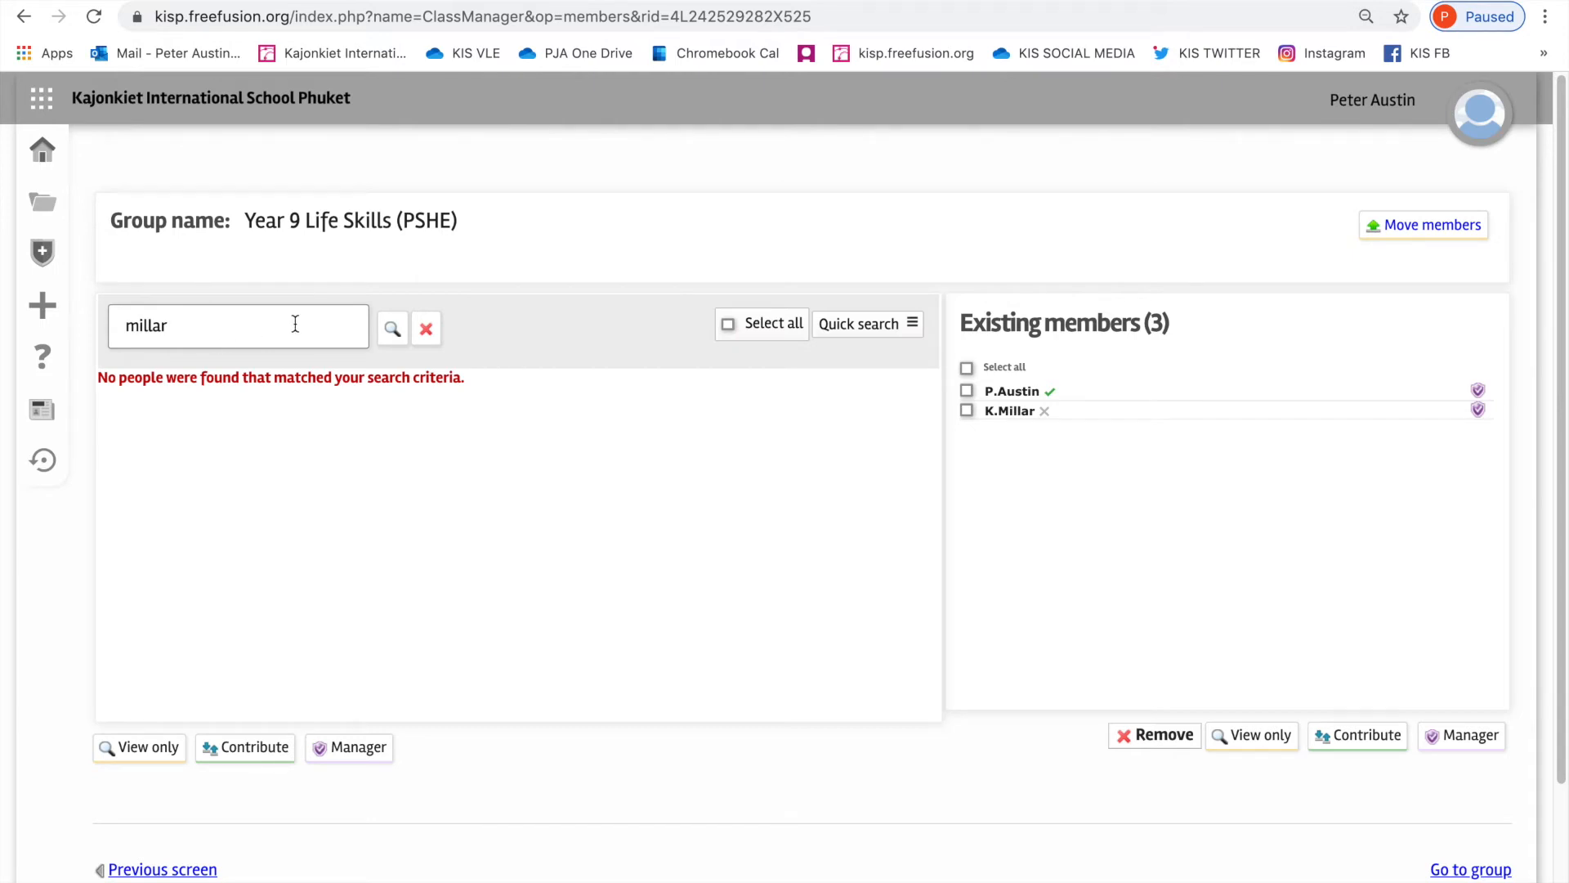
click(859, 328)
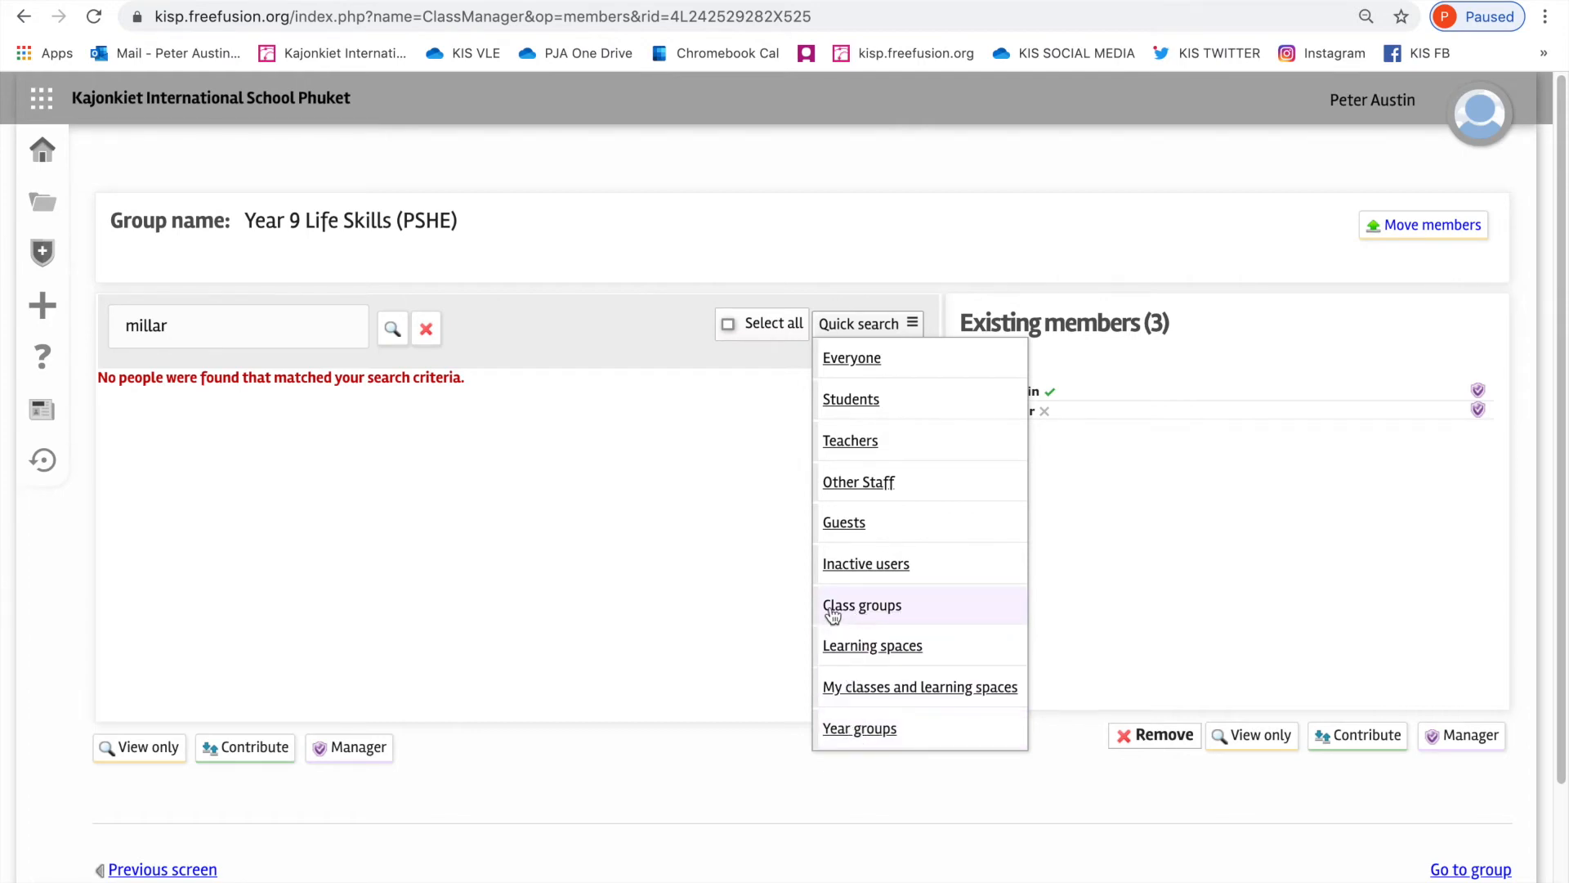
click(871, 613)
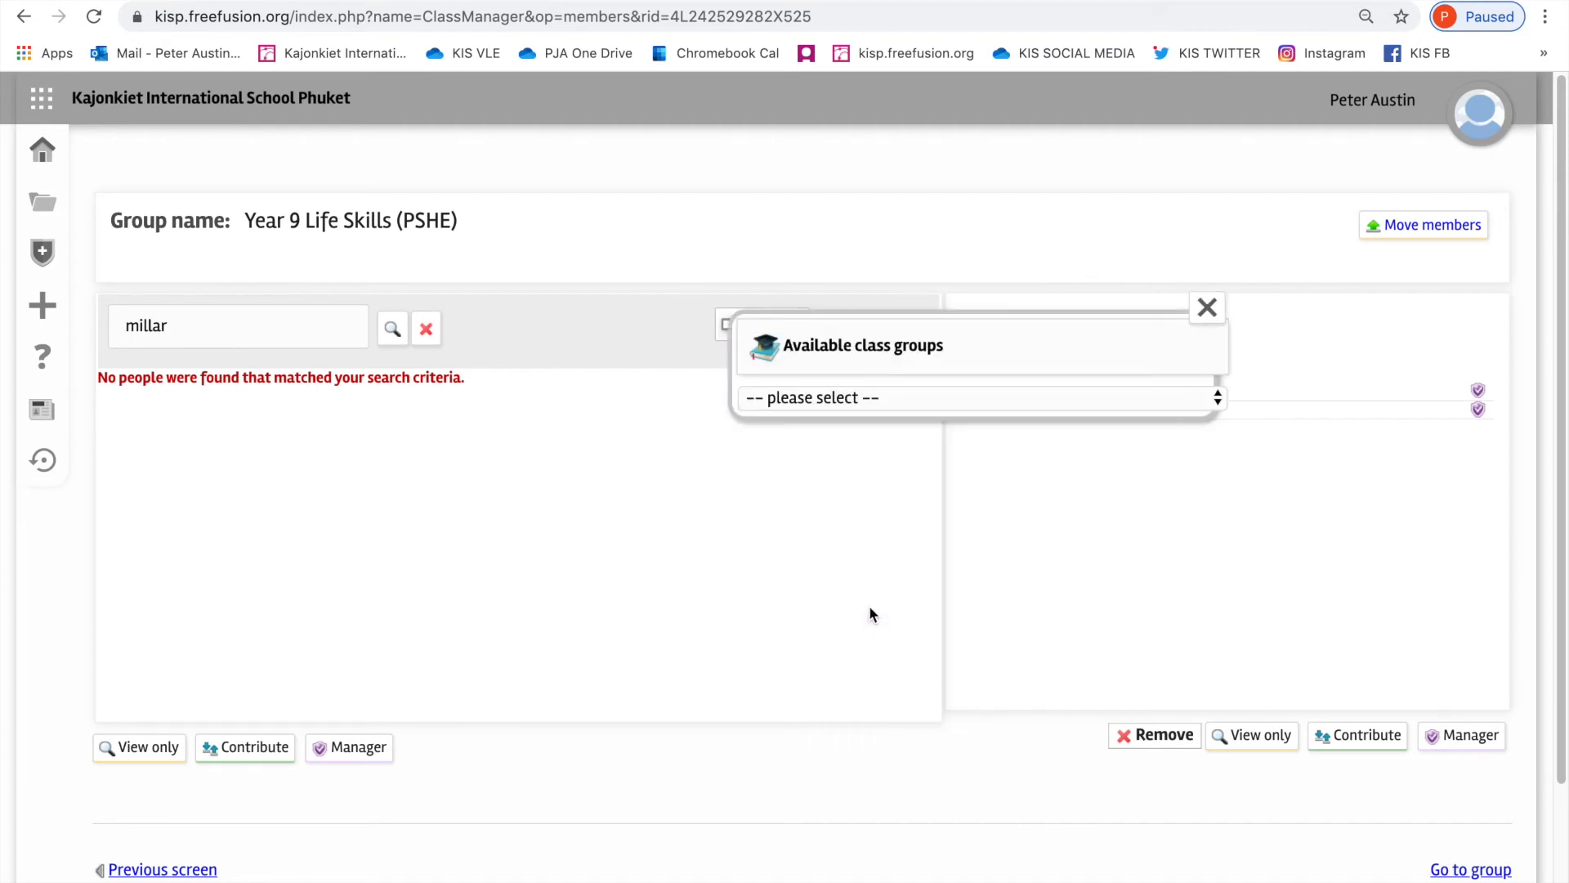
click(803, 405)
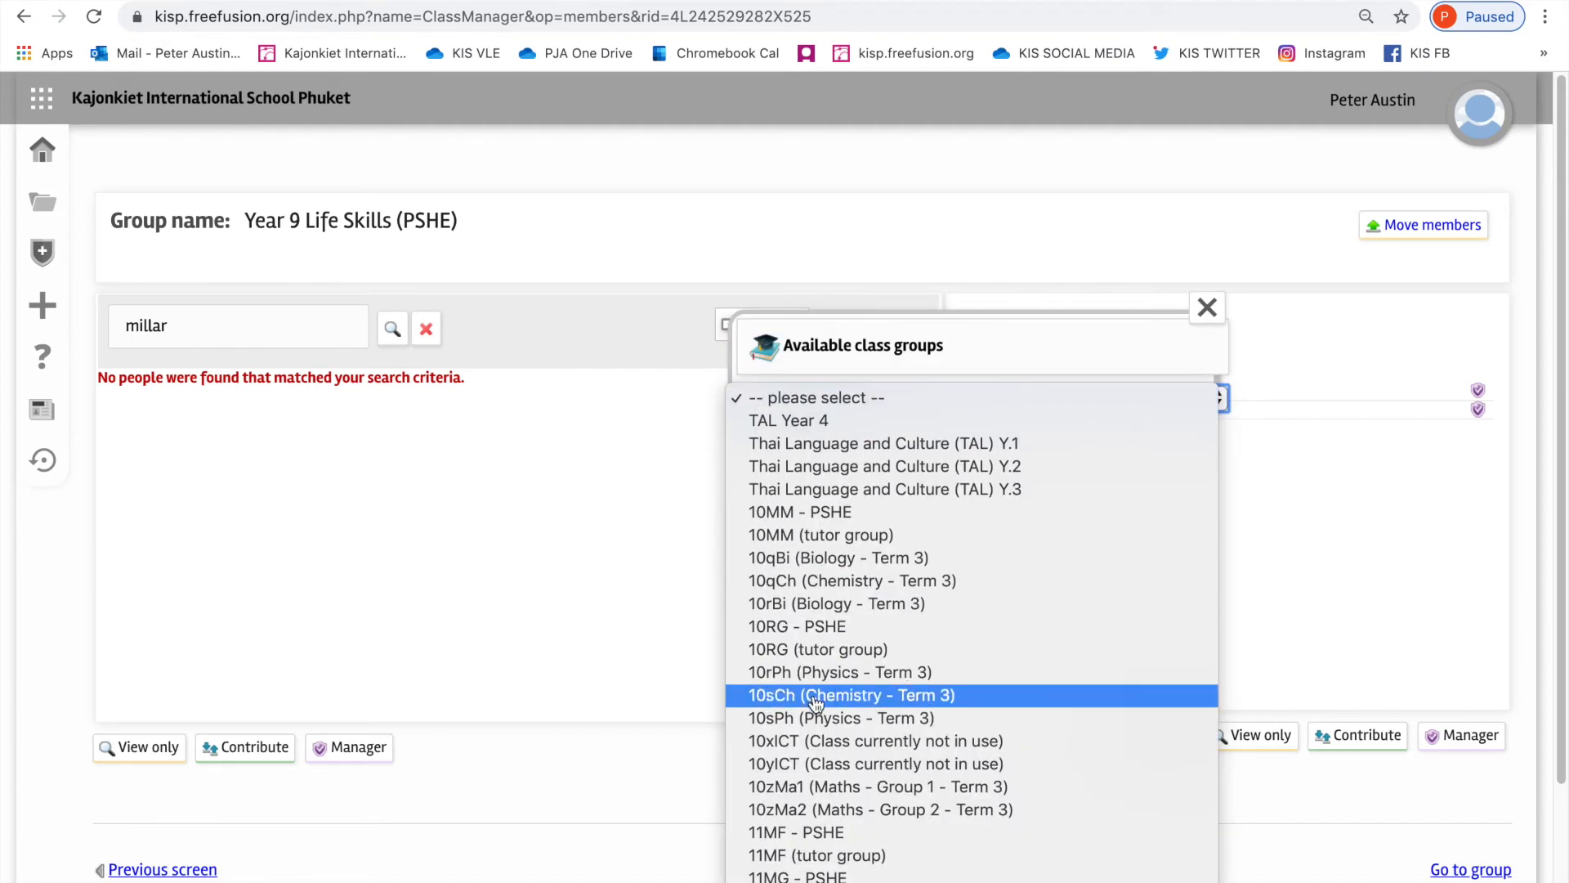
scroll(815, 703, down, 15)
scroll(820, 710, down, 20)
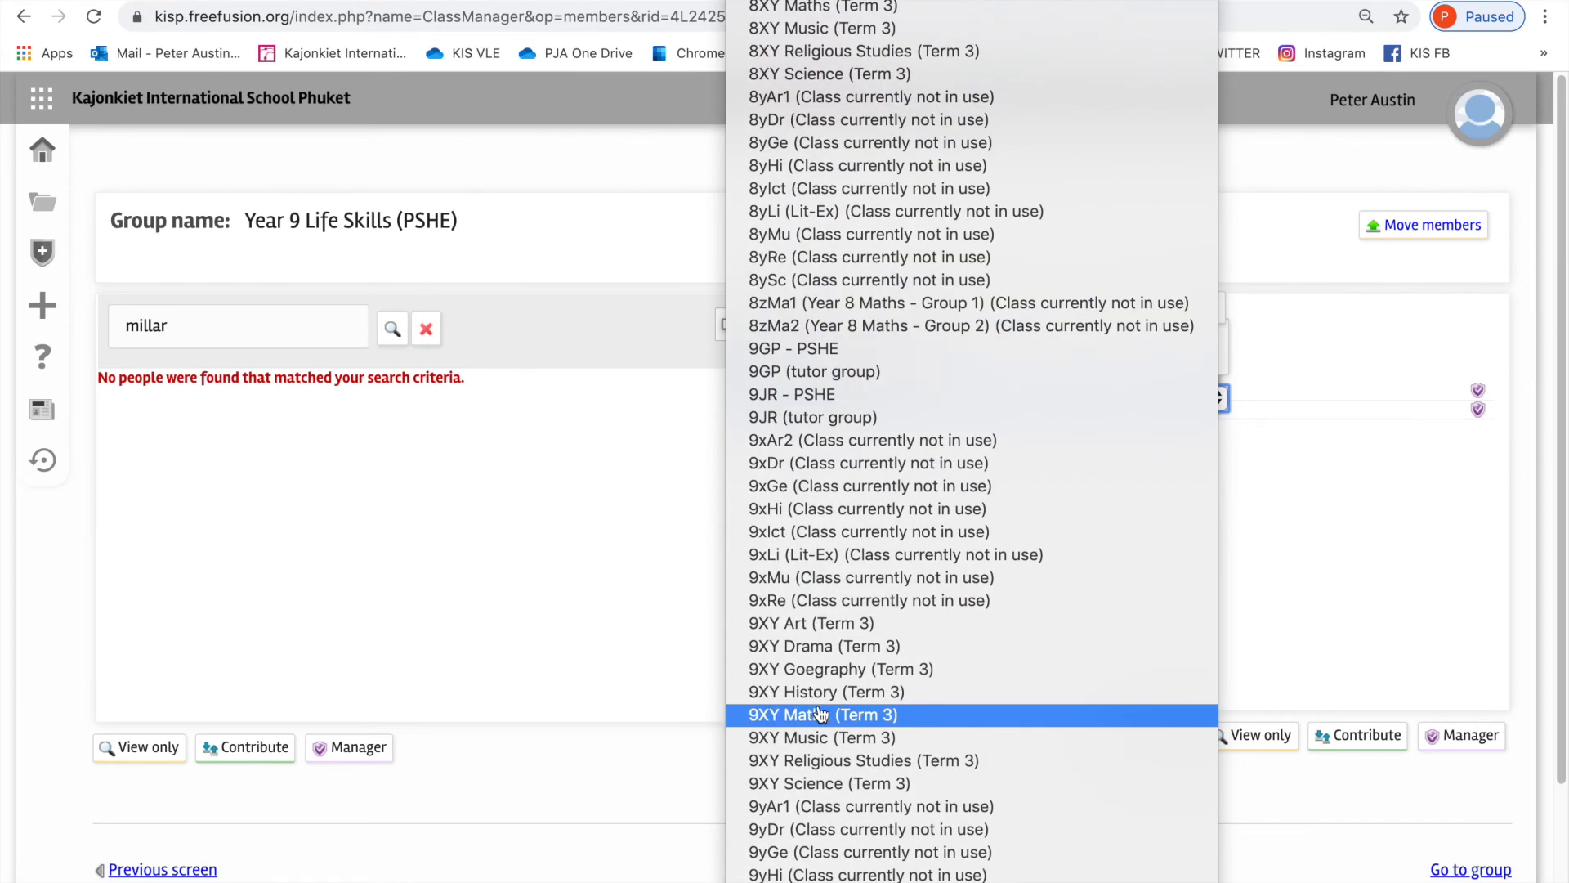
scroll(863, 777, down, 1)
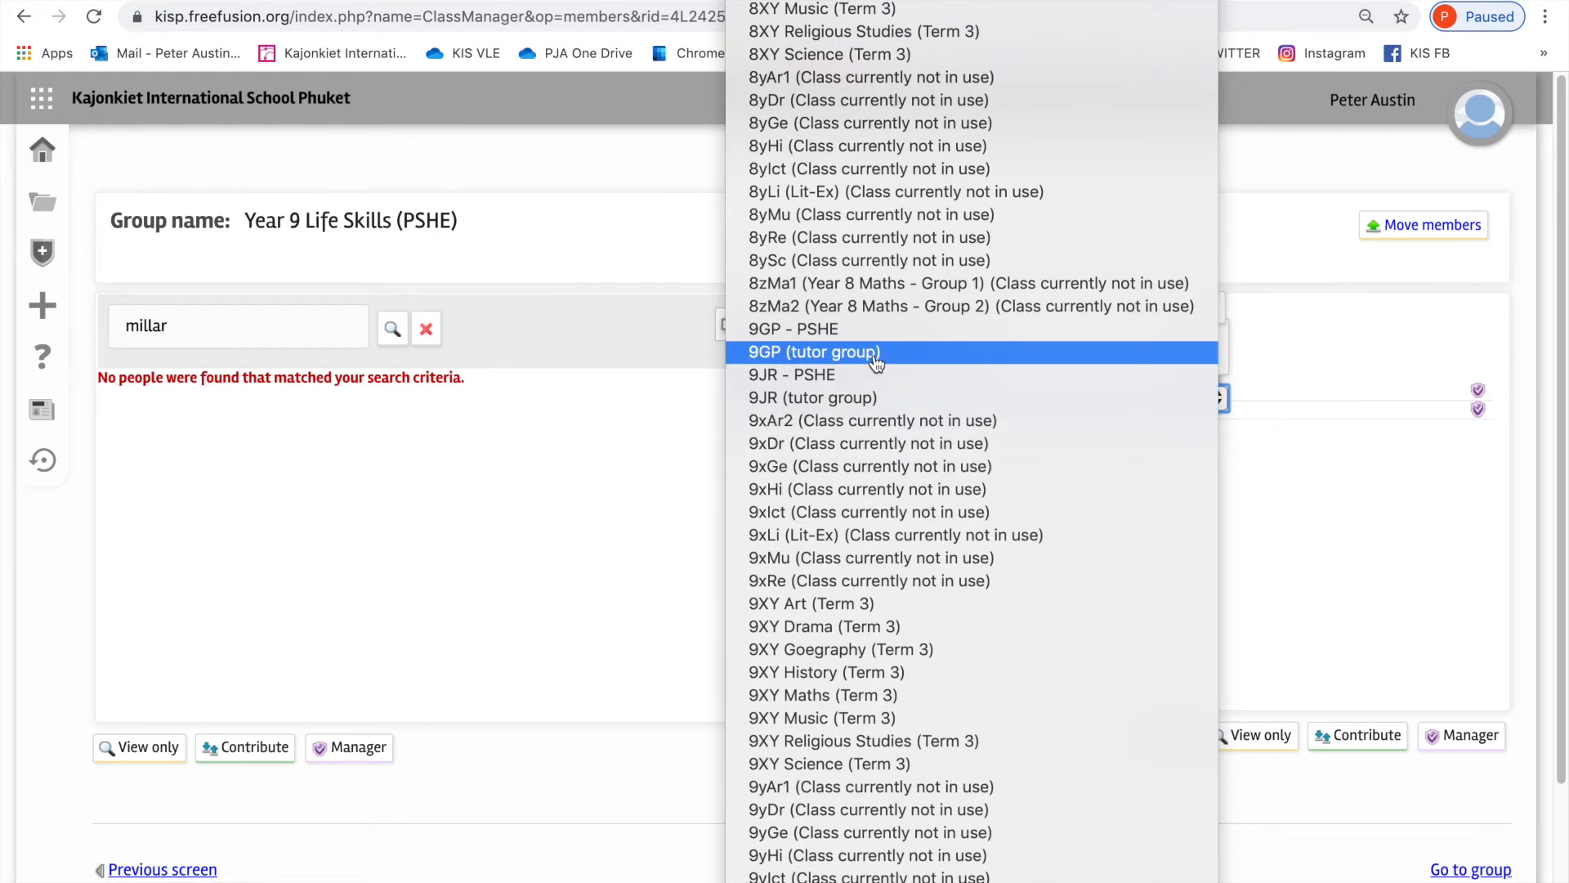
click(840, 359)
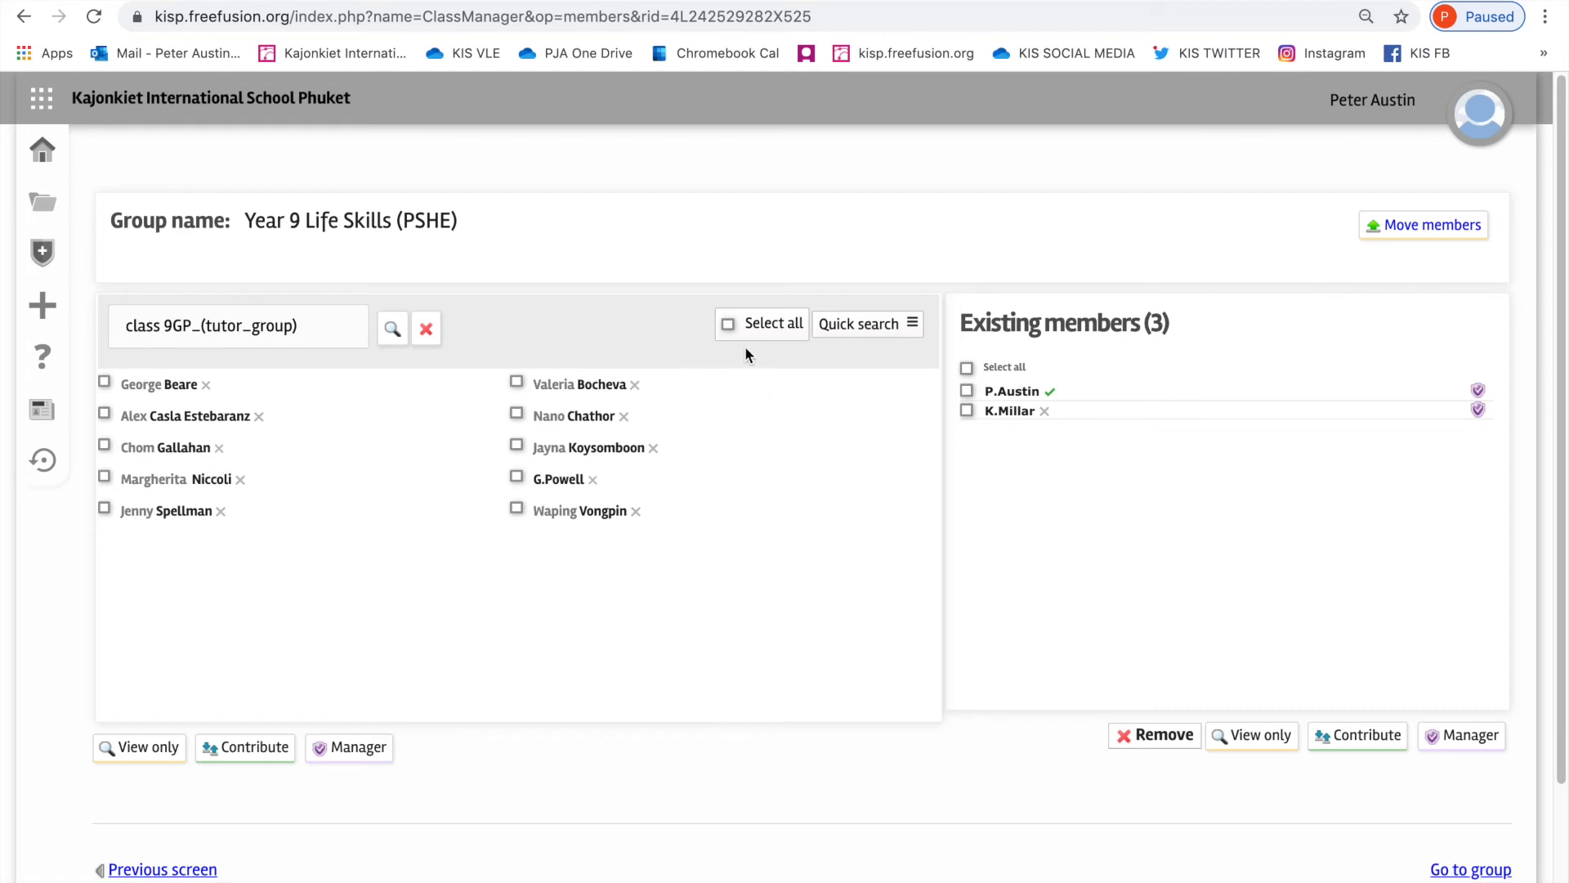
click(727, 324)
Step: List the available students of the Year 9 year group instead
click(827, 331)
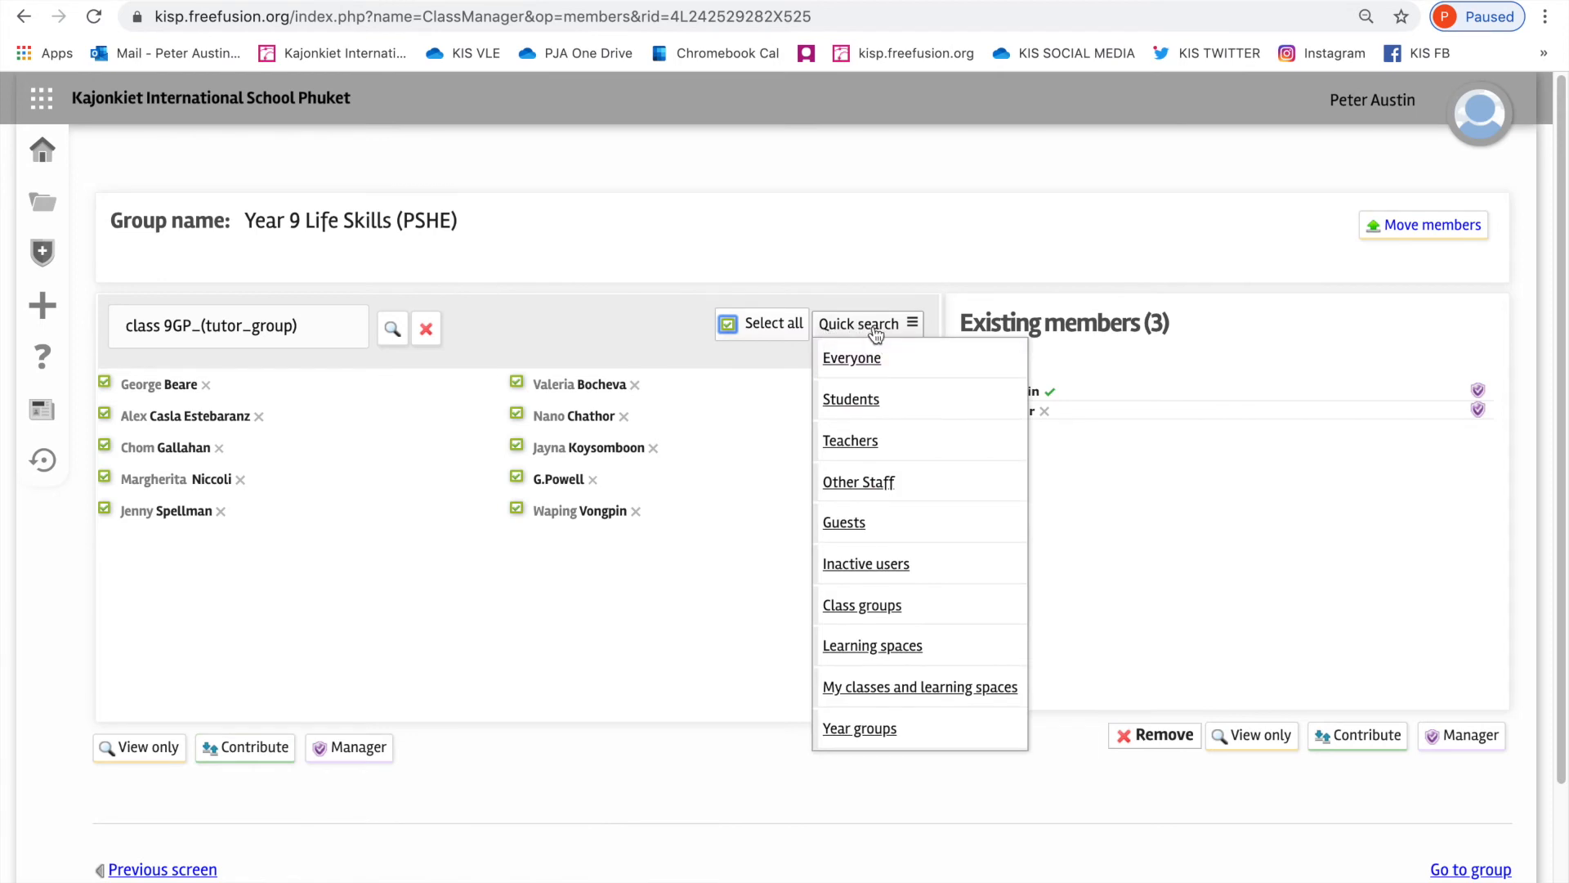
click(858, 730)
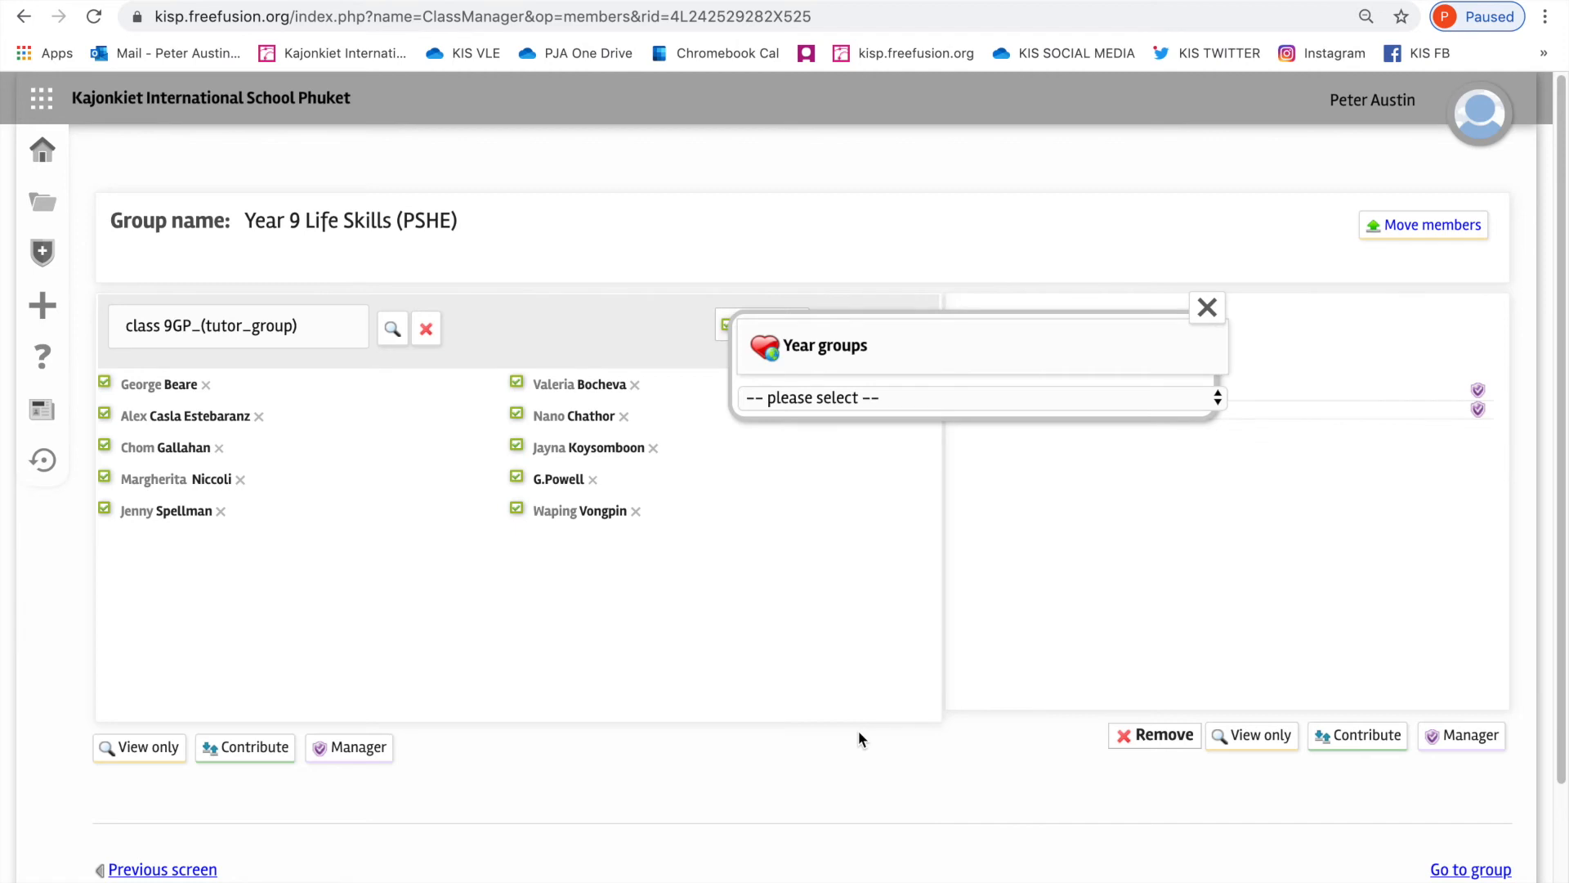
click(814, 402)
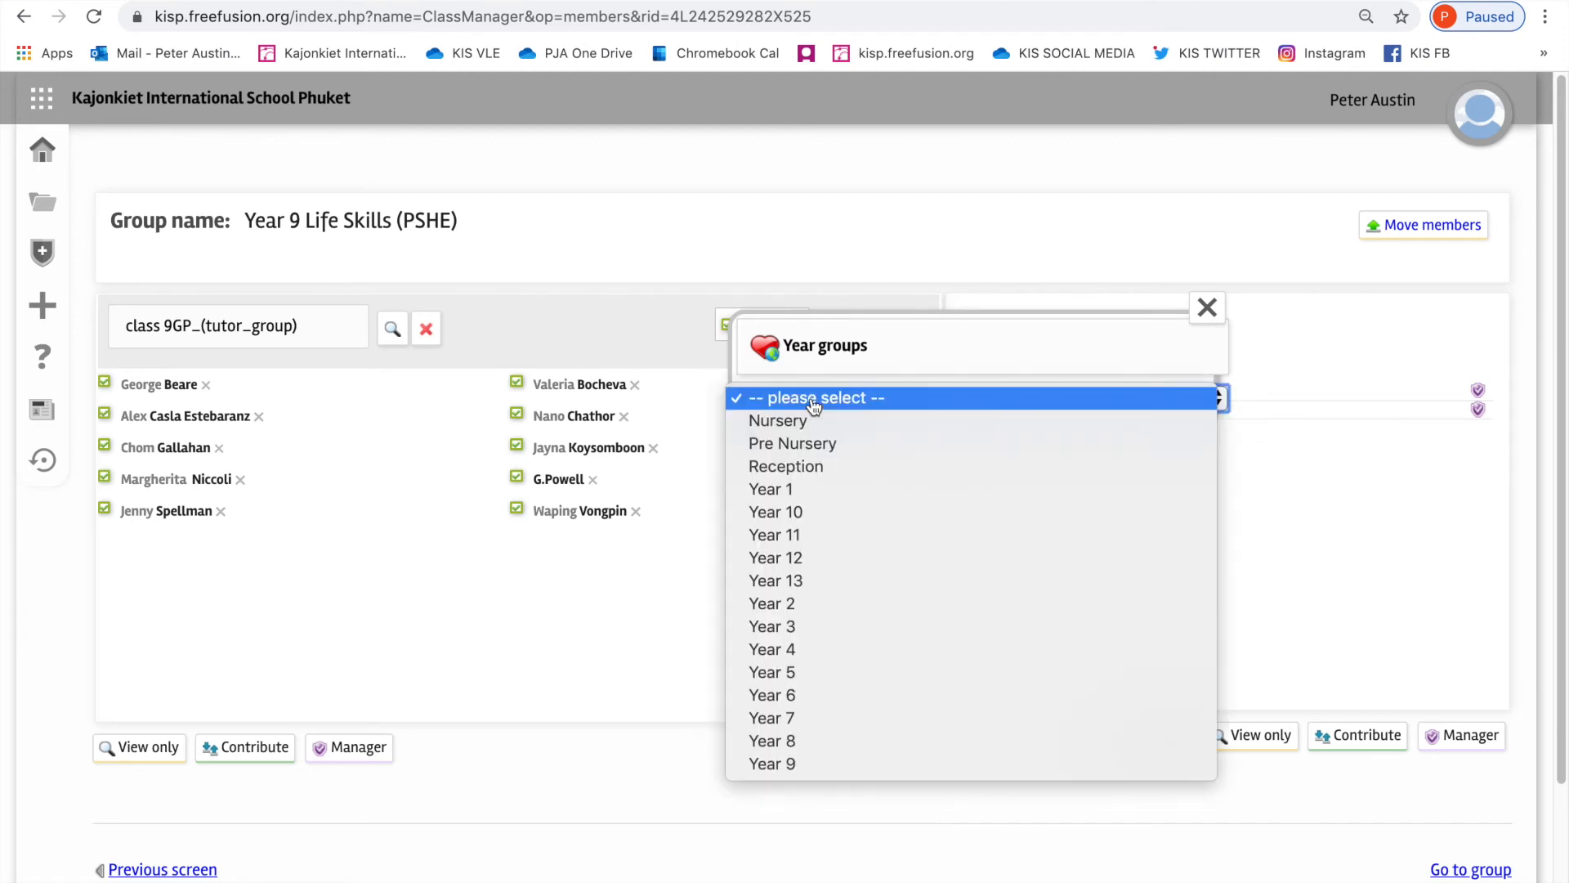
click(783, 765)
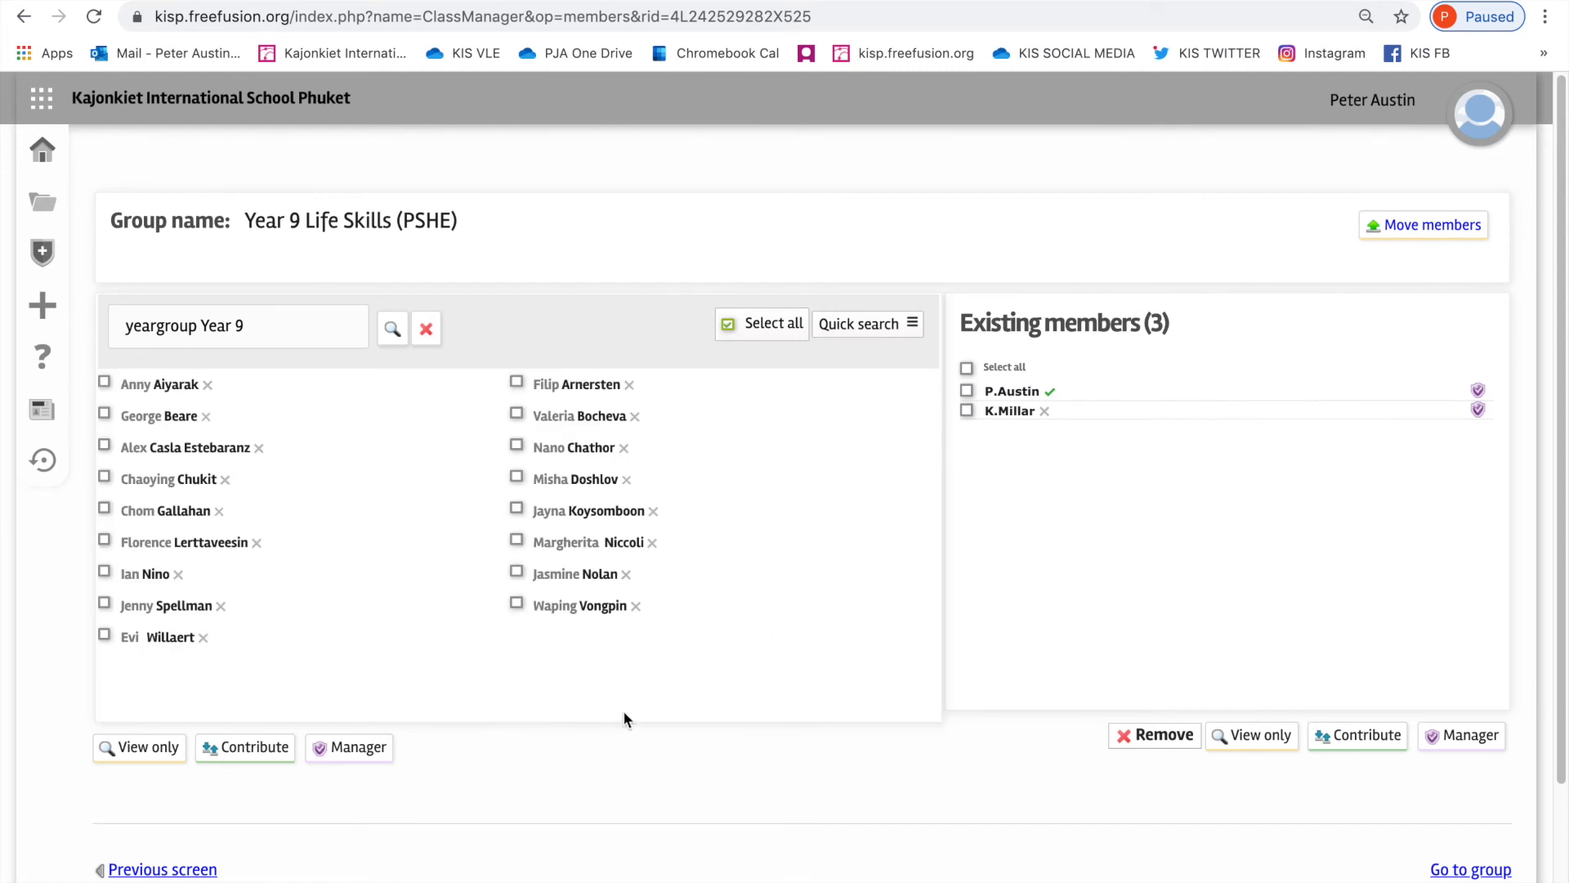
Step: Try toggling the selection of all the listed Year 9 students and of four individual students
click(728, 325)
click(727, 326)
click(515, 571)
click(520, 383)
click(517, 449)
click(517, 414)
Step: Select all the listed Year 9 students and add them to the class with contribute access
click(728, 325)
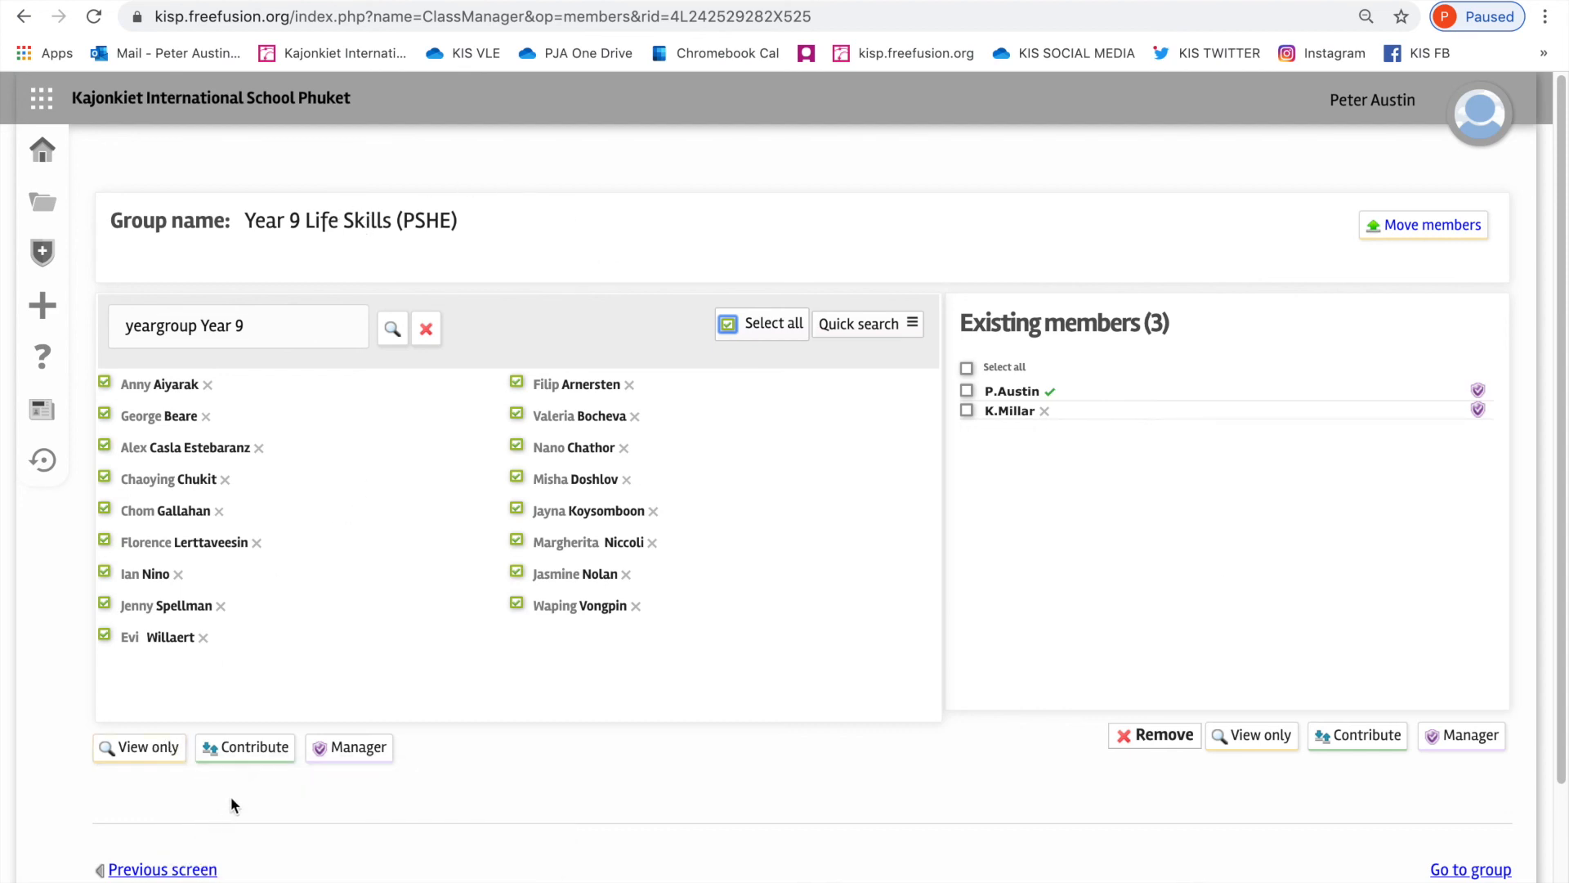
click(260, 754)
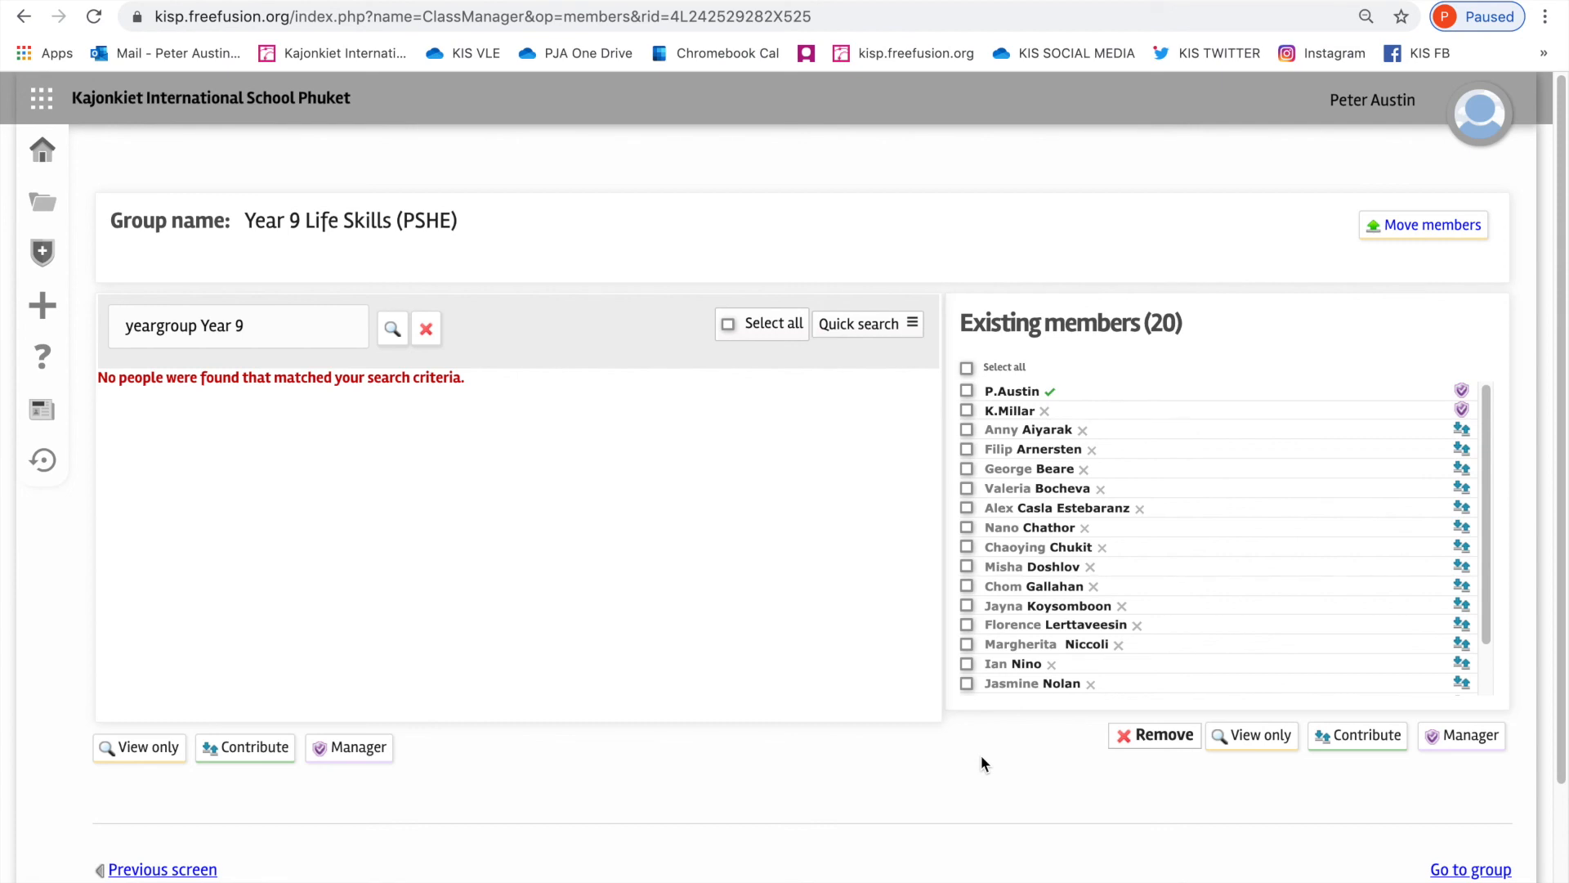
scroll(980, 755, down, 1)
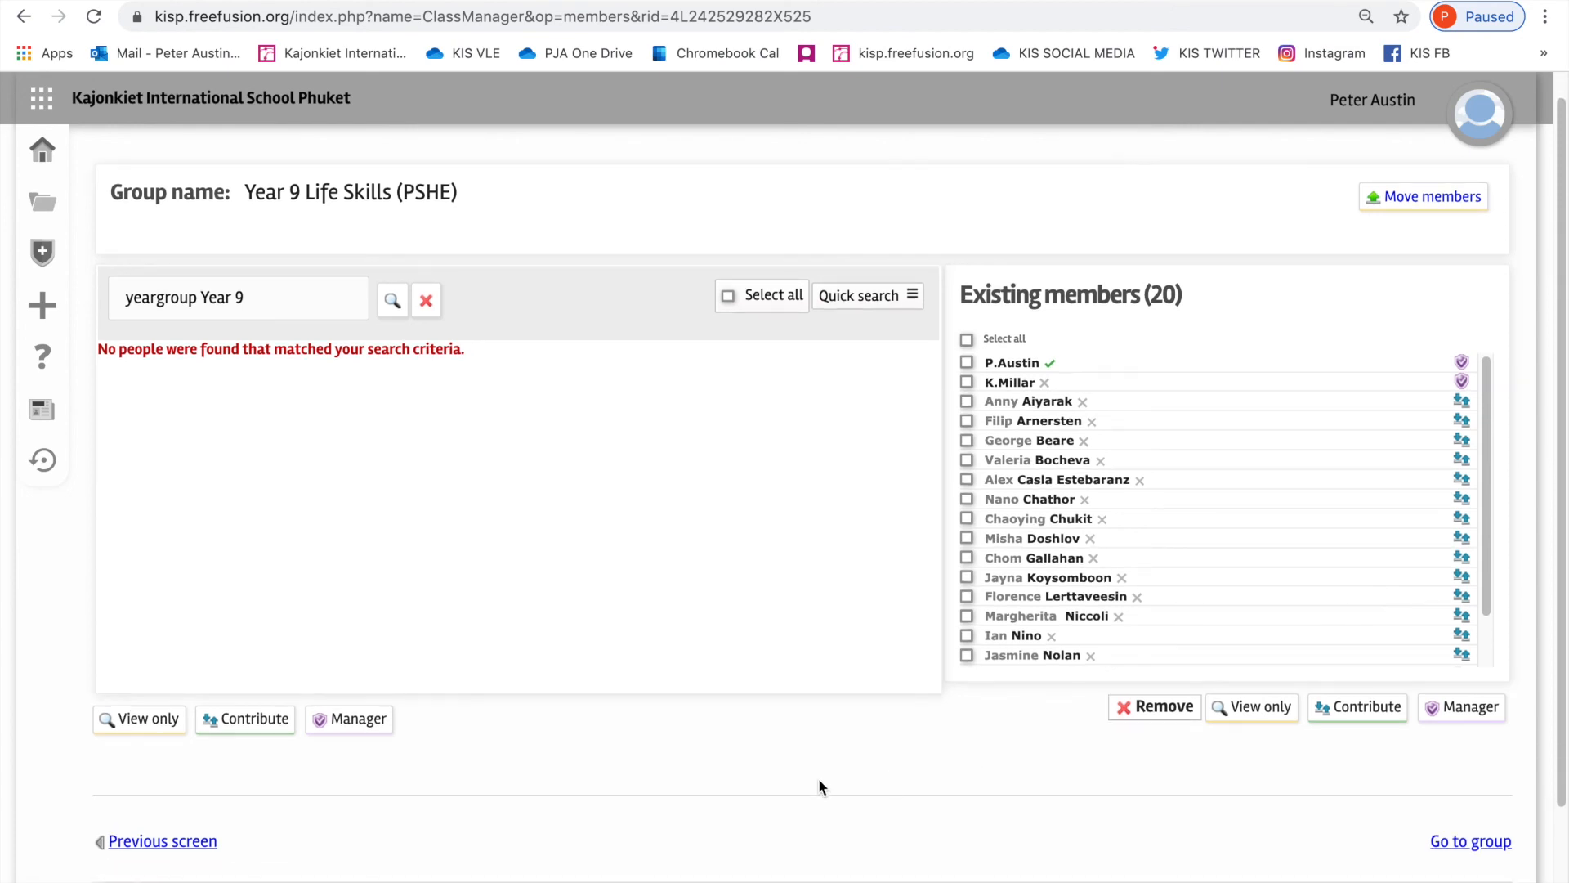